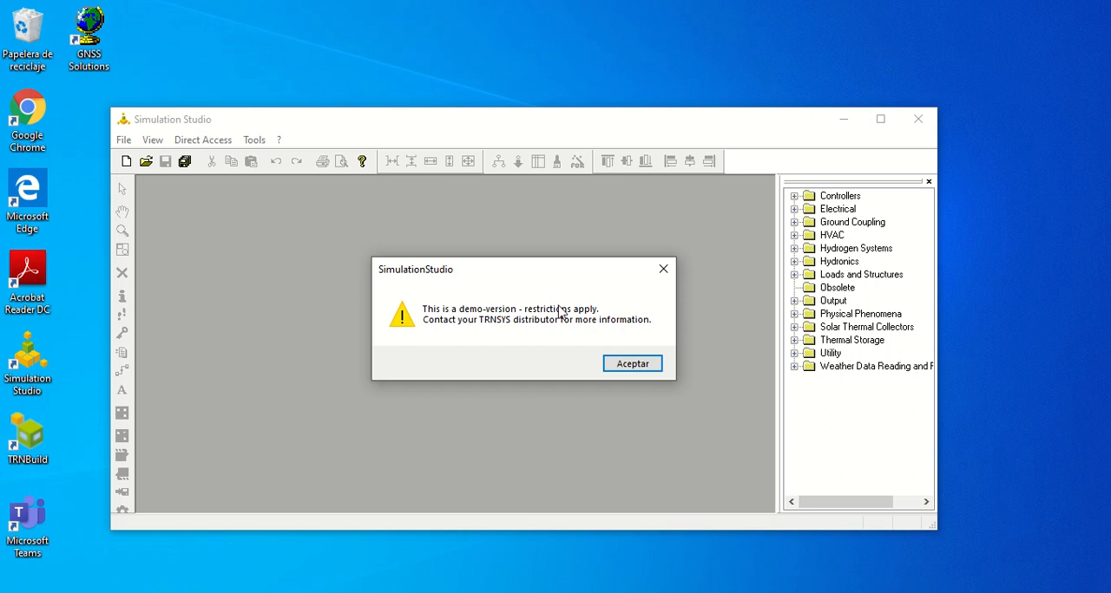
- Dismiss the demo-version notice, maximize the window and start a new multizone building project
left_click(632, 363)
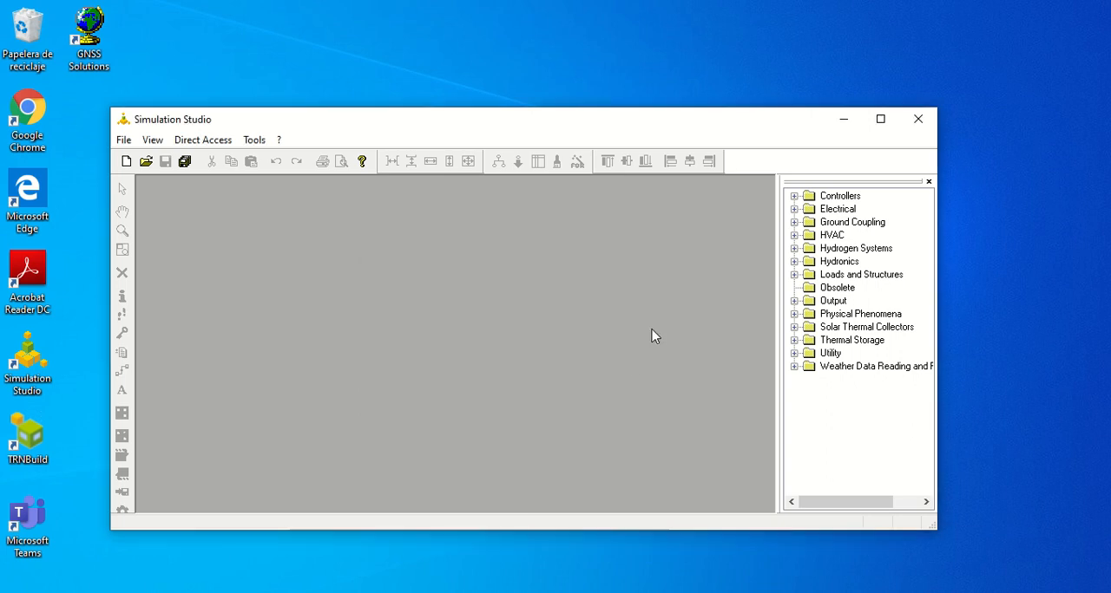
left_click(880, 119)
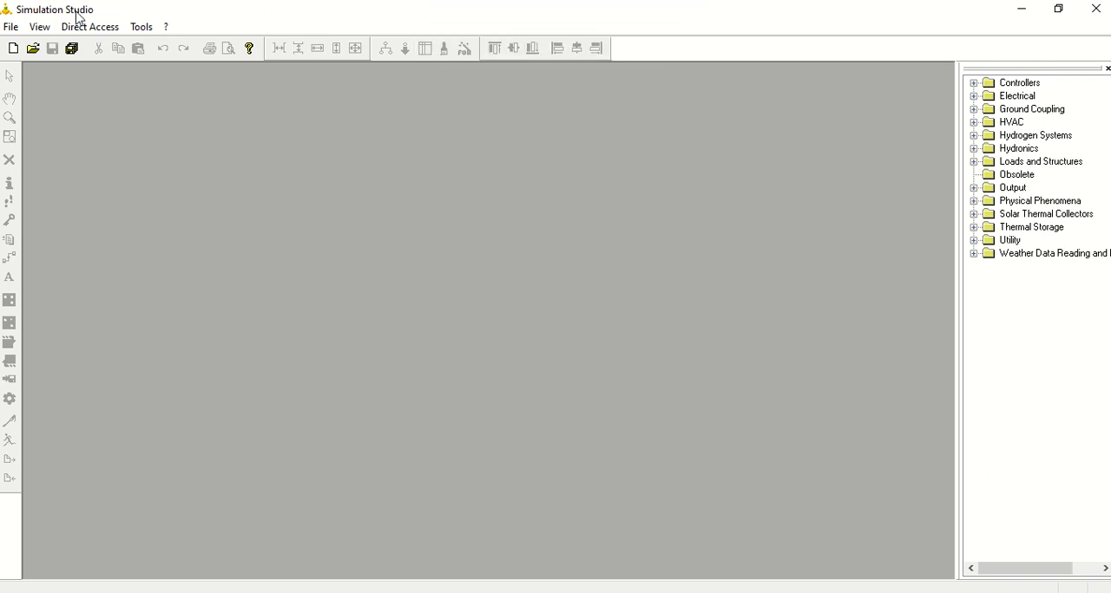
left_click(10, 27)
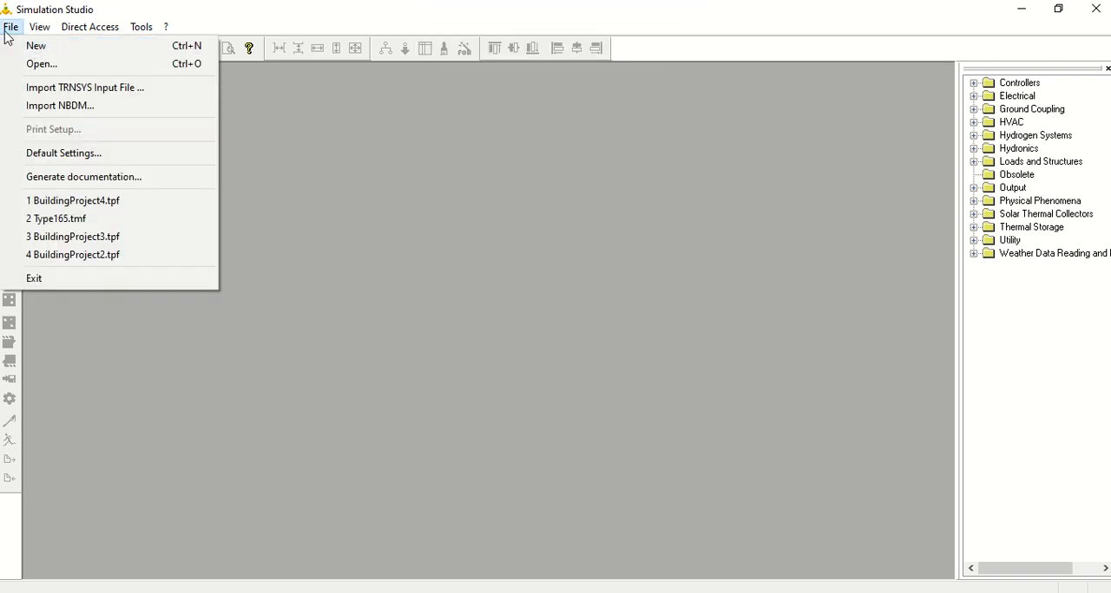
left_click(10, 27)
left_click(10, 27)
left_click(35, 50)
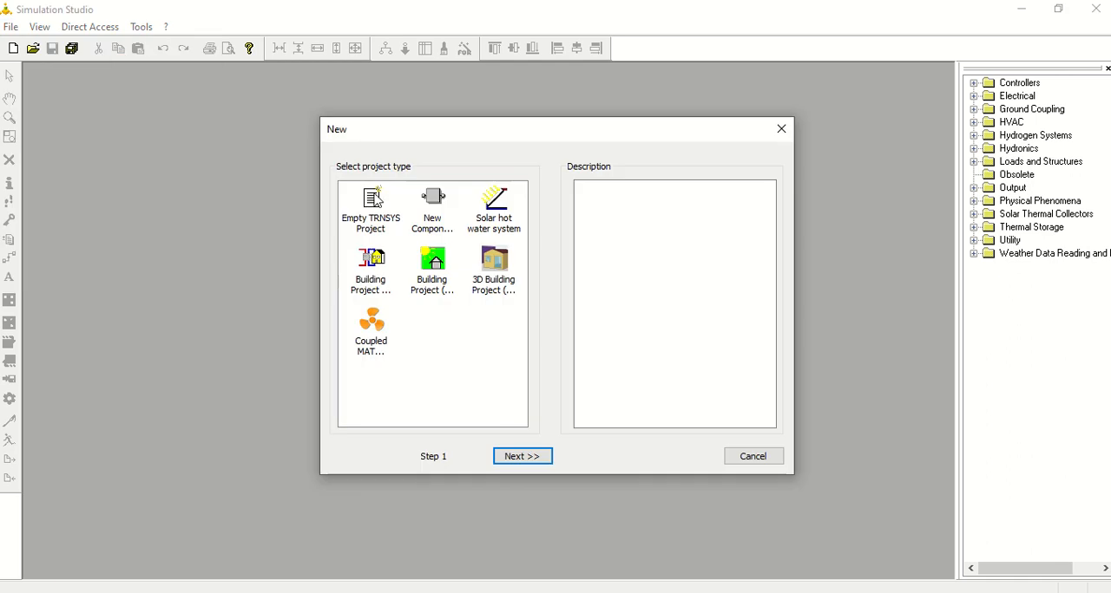
left_click(433, 272)
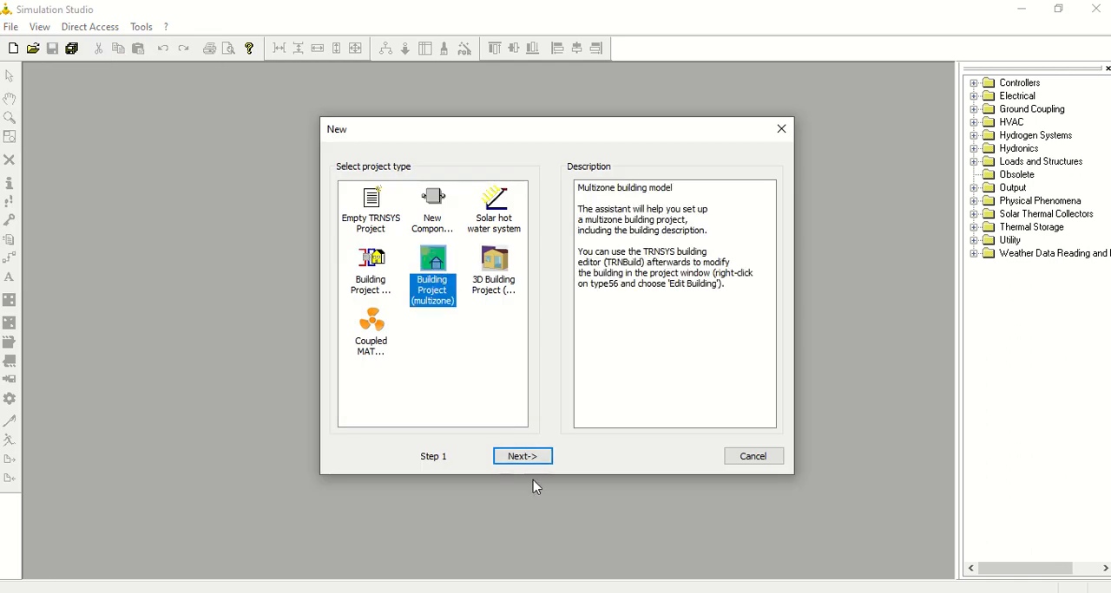
left_click(526, 457)
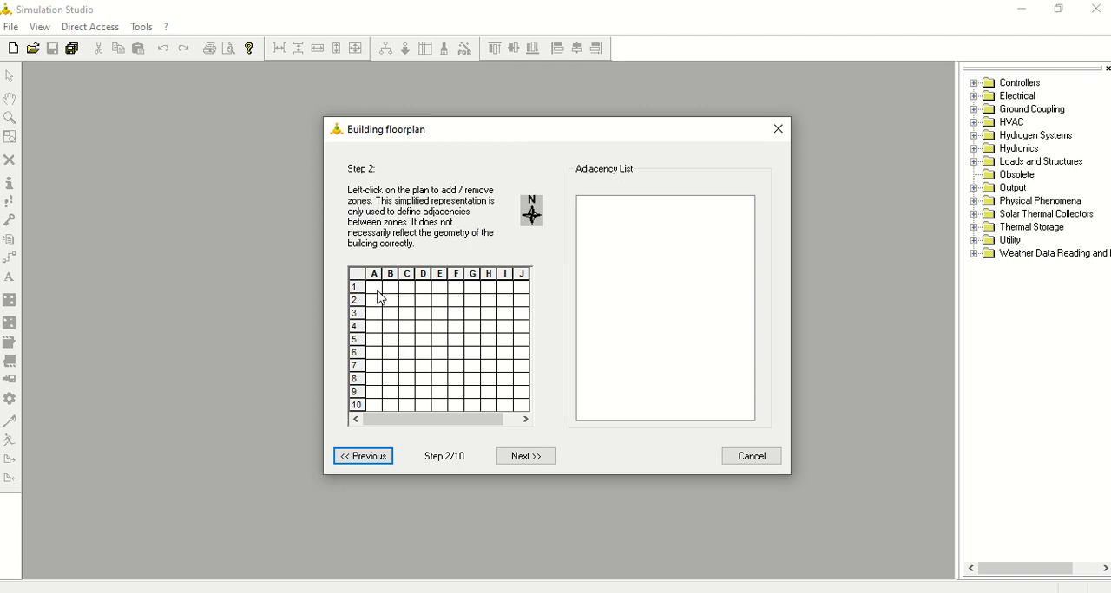
- Add a zone at cell A1 of the floorplan and set it to 3 m high, 6 m wide and 8 m deep
left_click(372, 290)
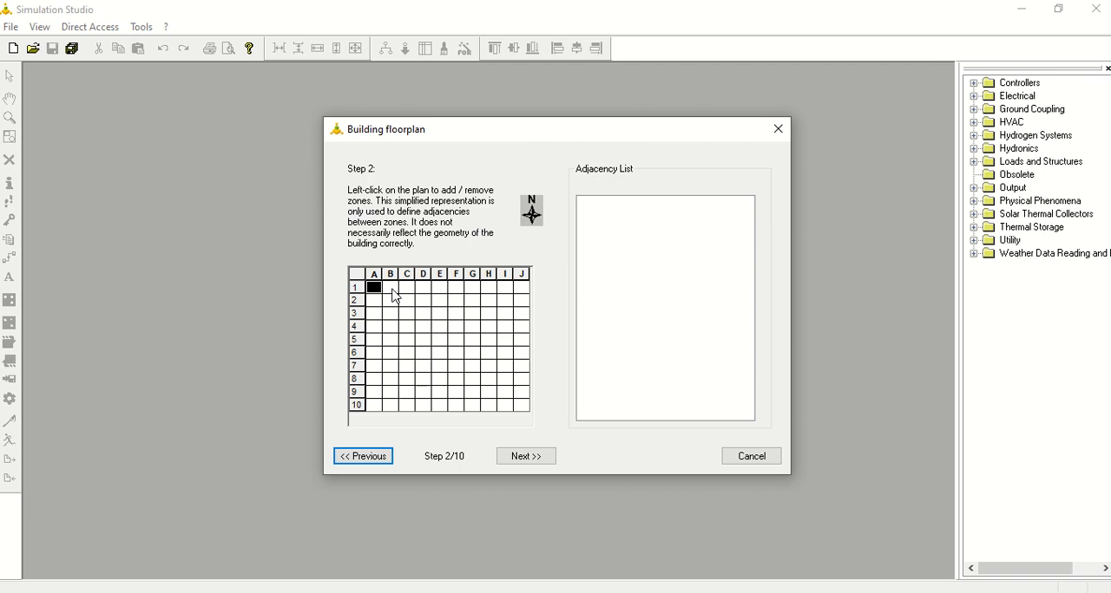
left_click(524, 458)
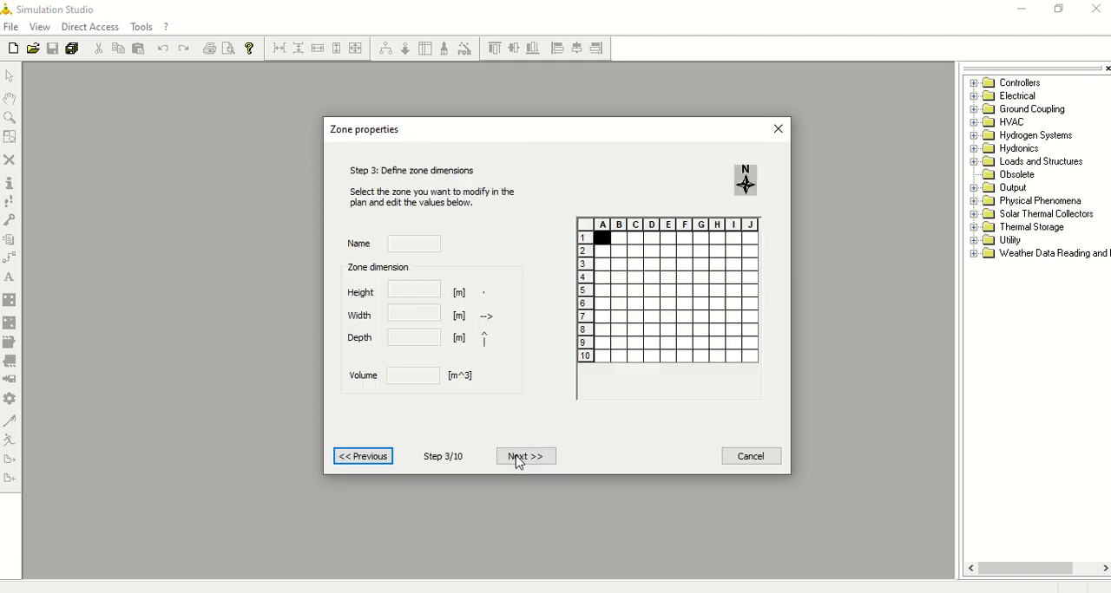
left_click(603, 239)
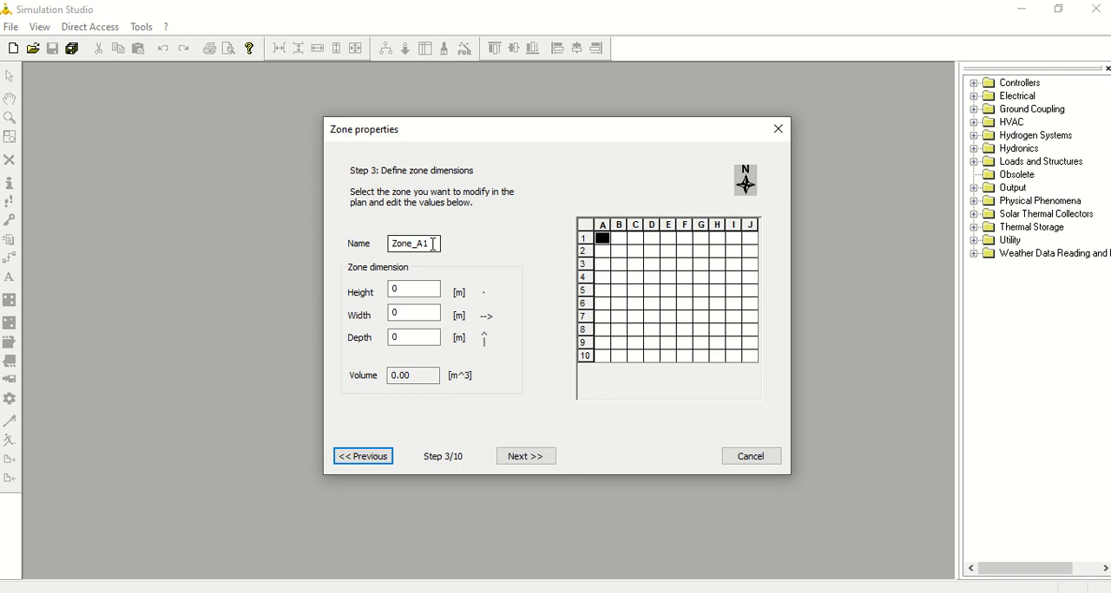
double_click(403, 289)
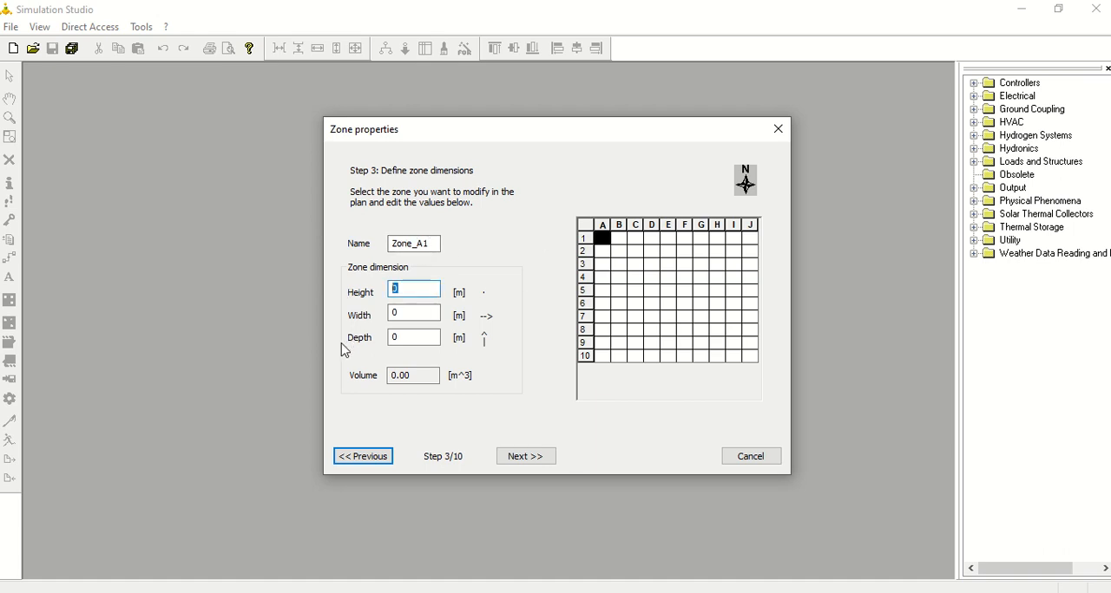
type("3")
key("Tab")
type("6")
key("Tab")
type("8")
key("Tab")
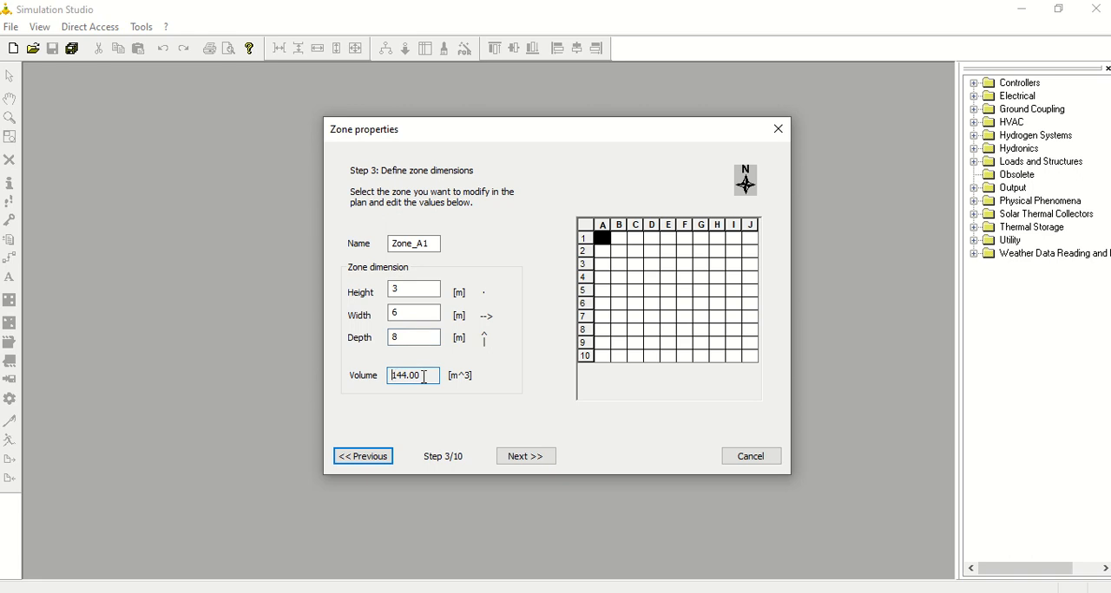
left_click(530, 457)
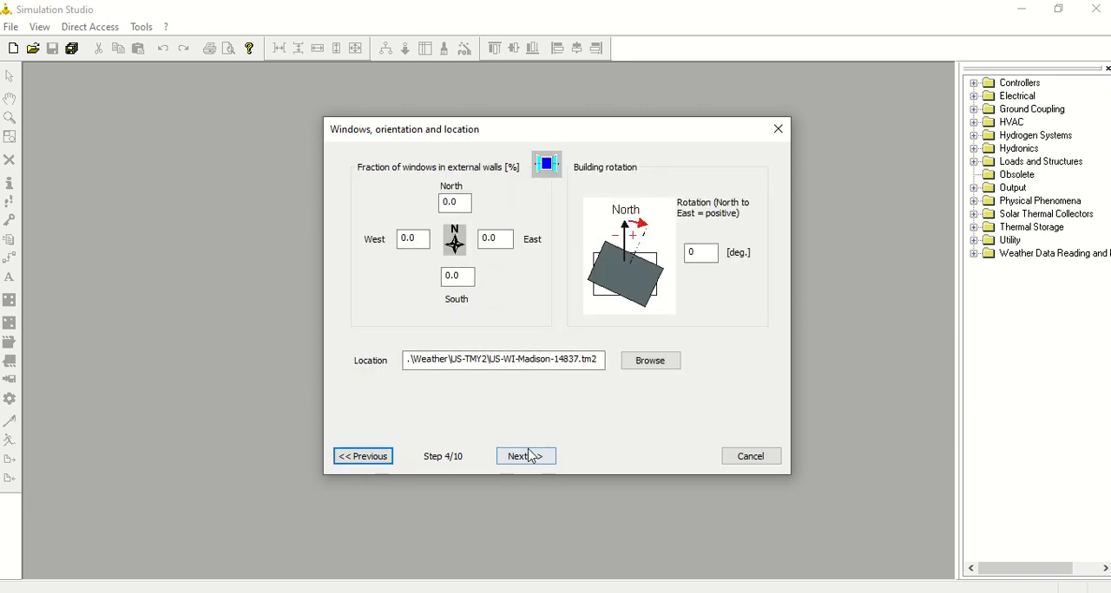
- Set the external wall window fractions to 22% north and 20% south, and accept the default rotation, location and infiltration settings
double_click(449, 203)
type("22.0")
left_click(447, 276)
type("2")
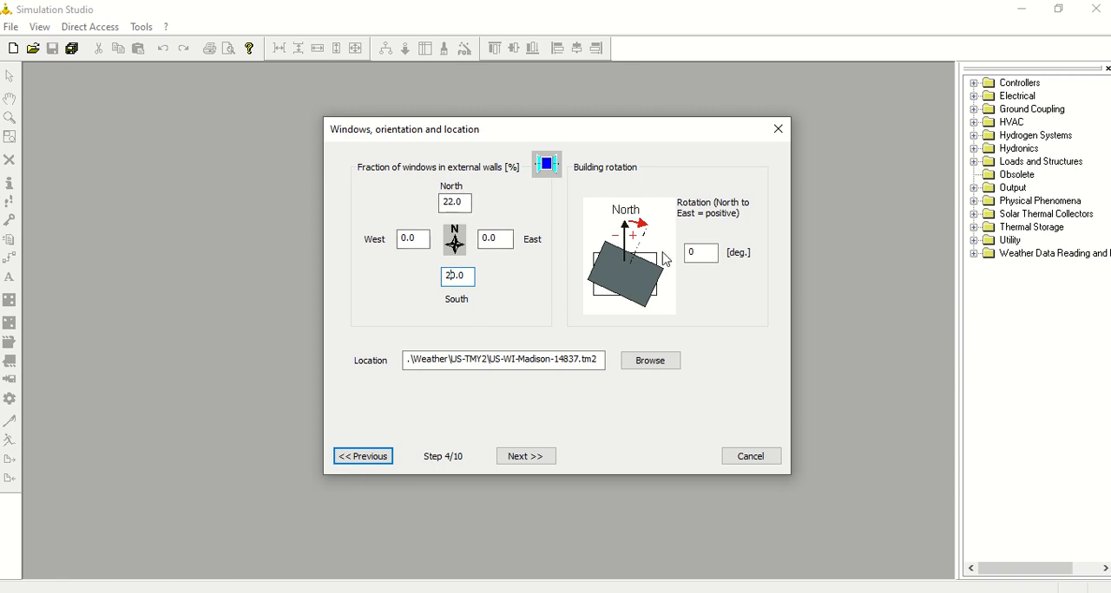
left_click(691, 252)
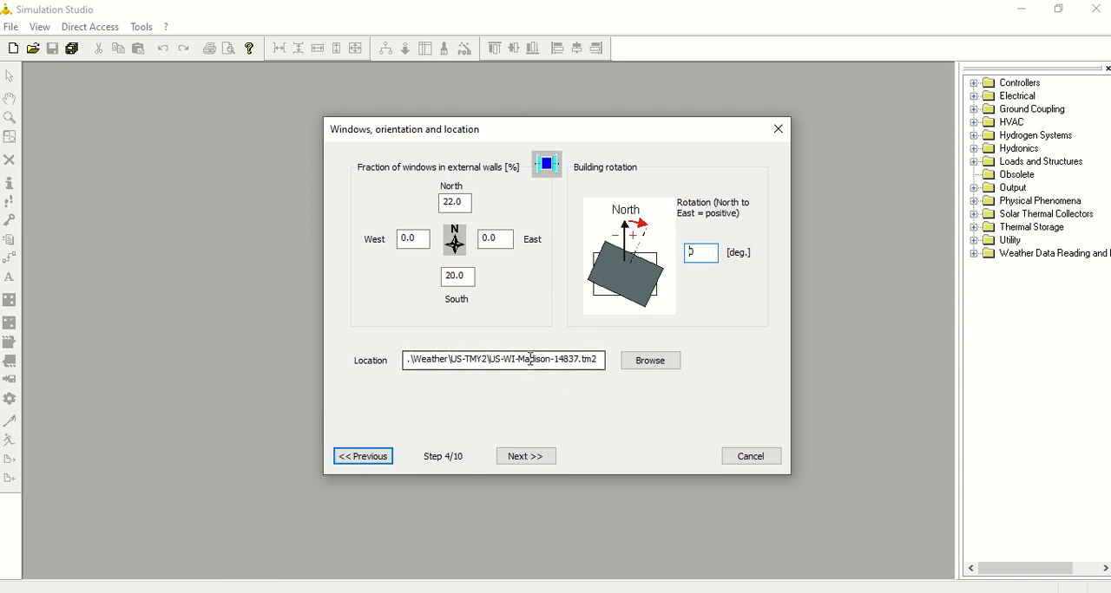
left_click(529, 463)
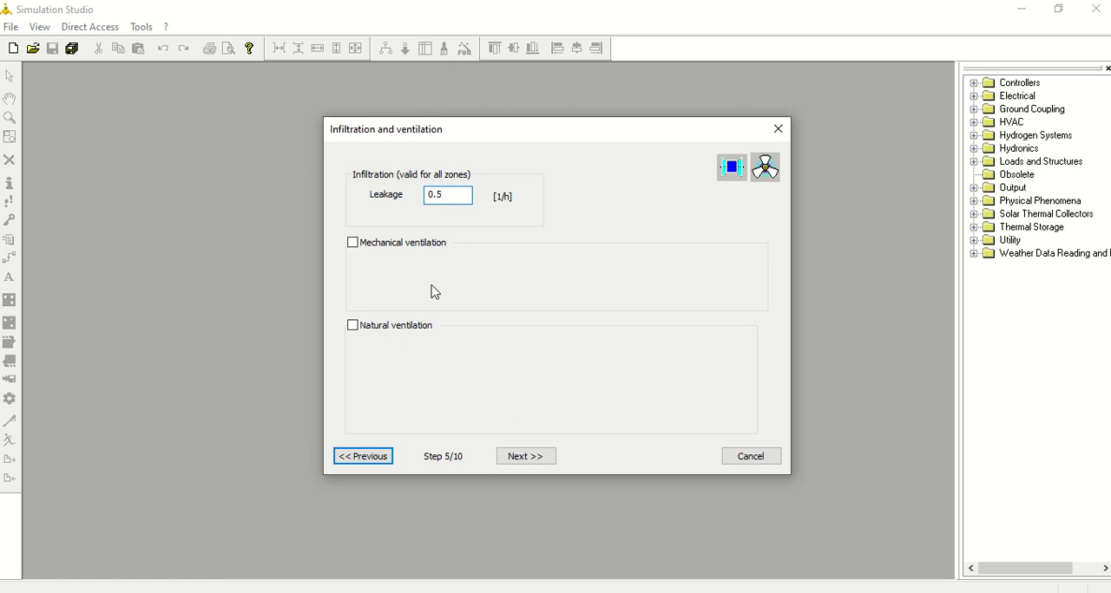
left_click(537, 461)
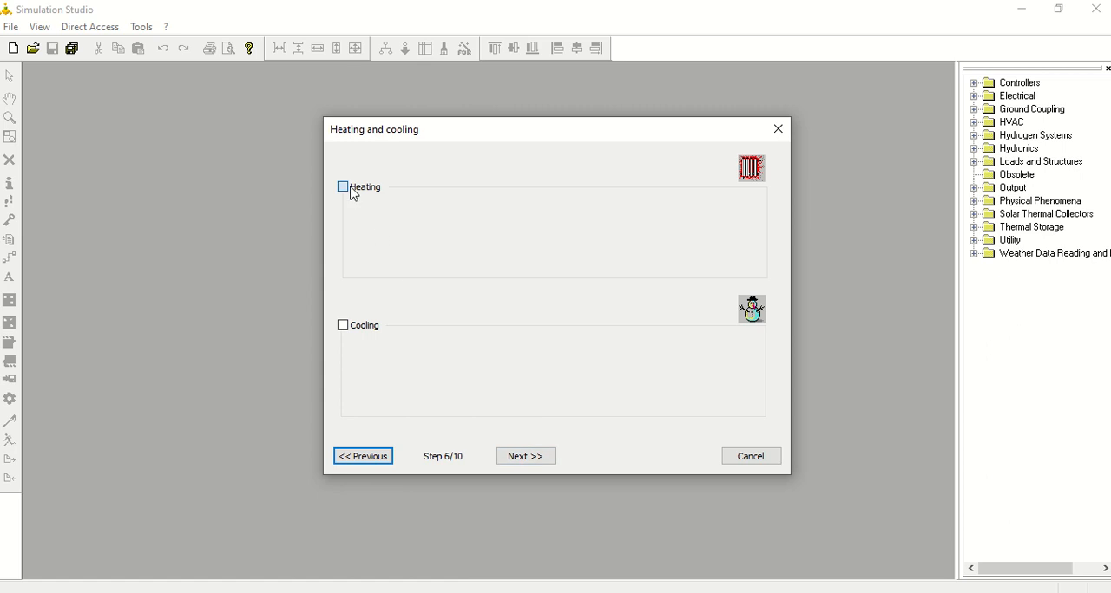
left_click(354, 192)
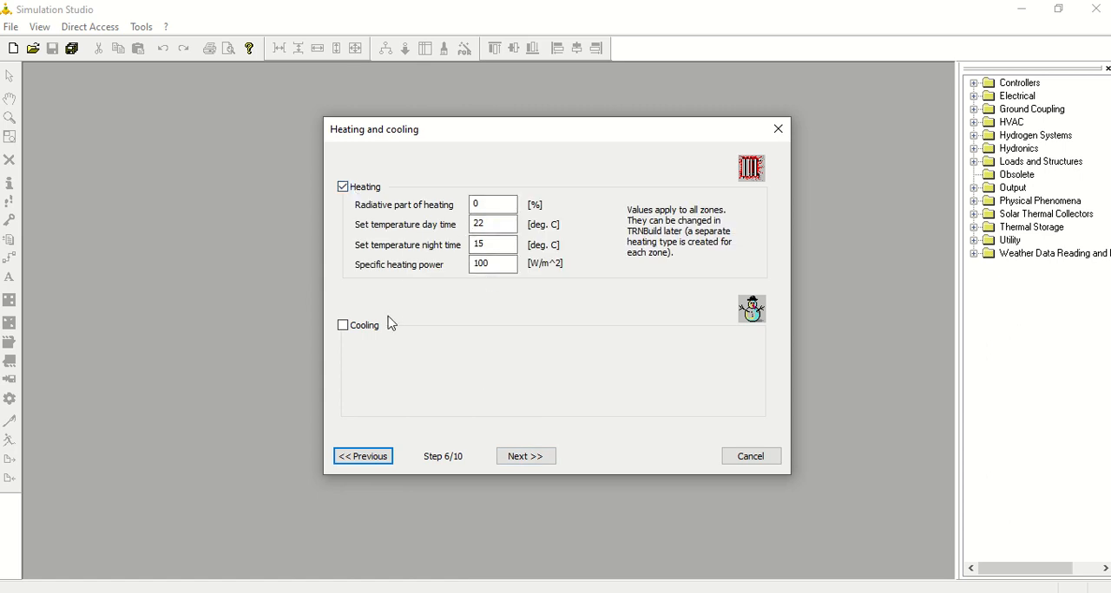
left_click(343, 326)
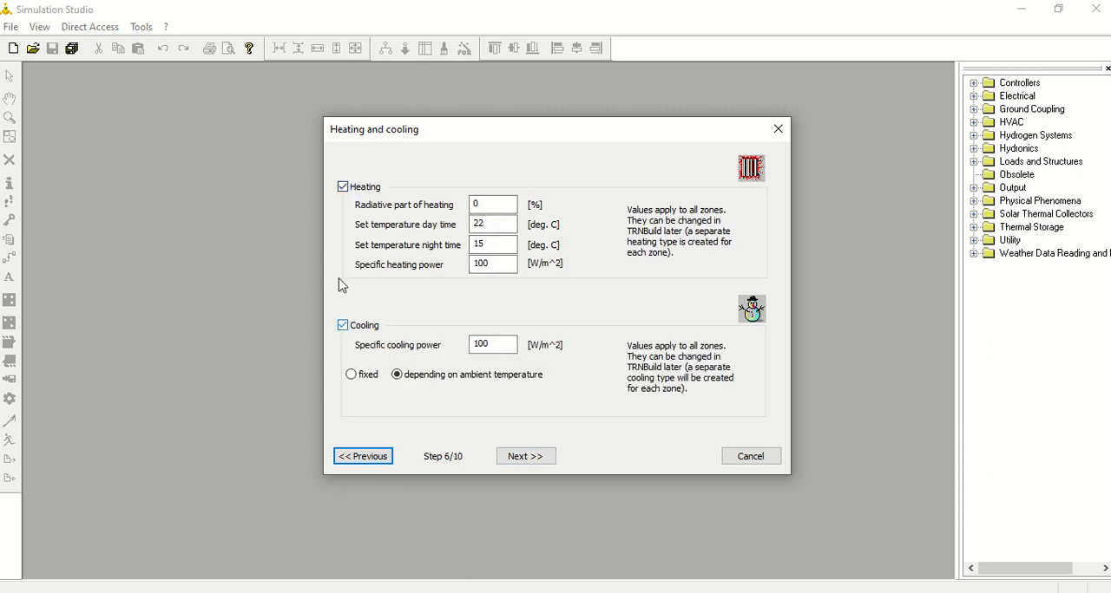
left_click(344, 188)
left_click(343, 324)
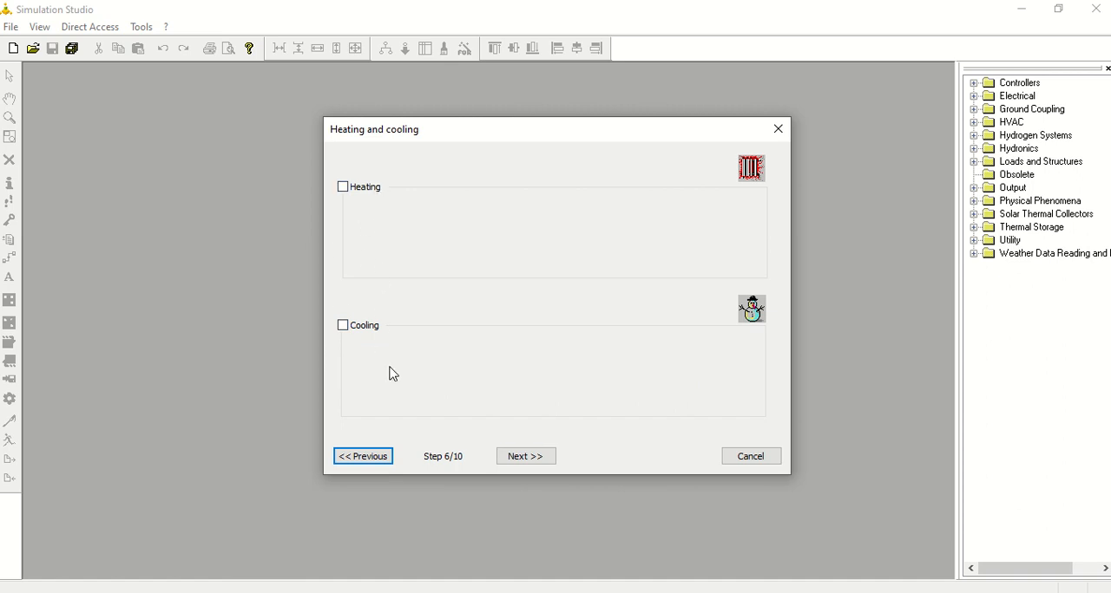
- Continue to the gains and lighting settings with heating and cooling disabled, and go to the occupant density value
left_click(529, 459)
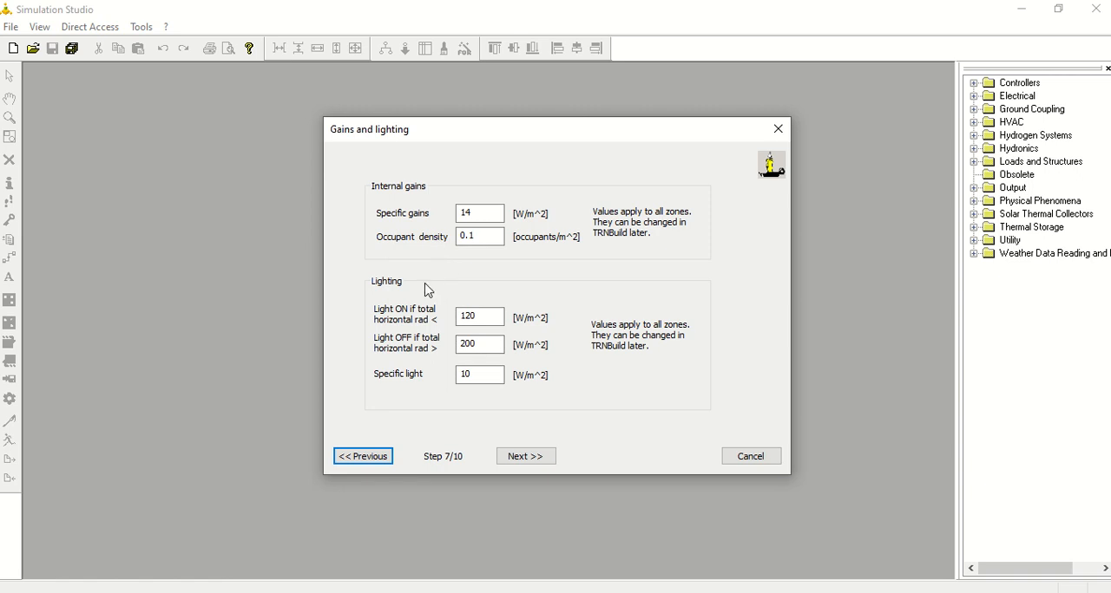
left_click(473, 212)
left_click(473, 237)
- Switch to Excel, create a blank workbook and maximize its window
left_click(12, 589)
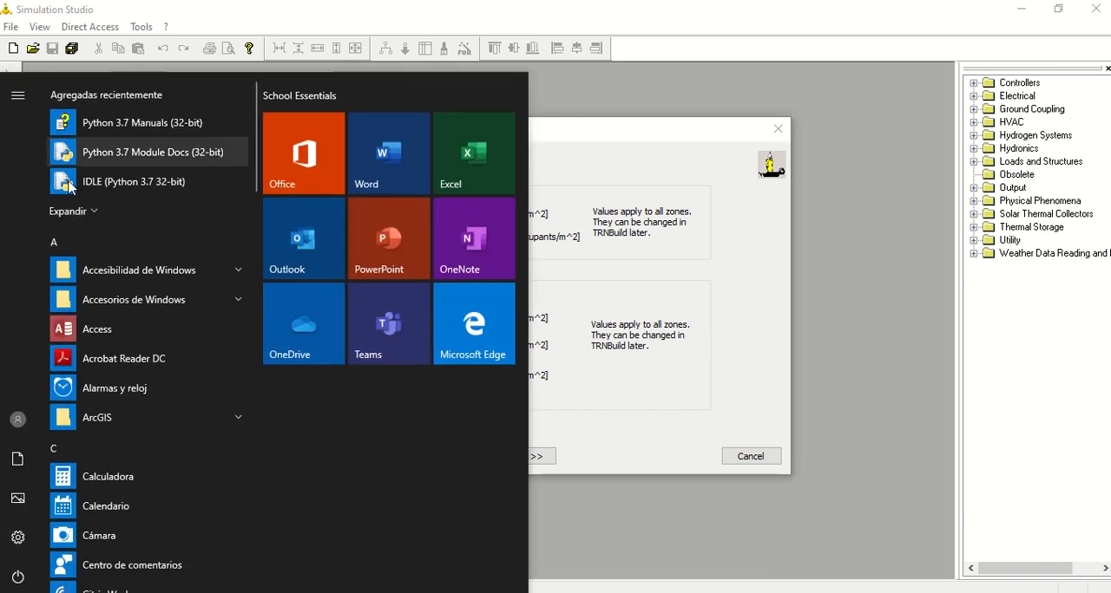
scroll(96, 475, "down", 3)
scroll(93, 468, "down", 5)
scroll(92, 442, "up", 4)
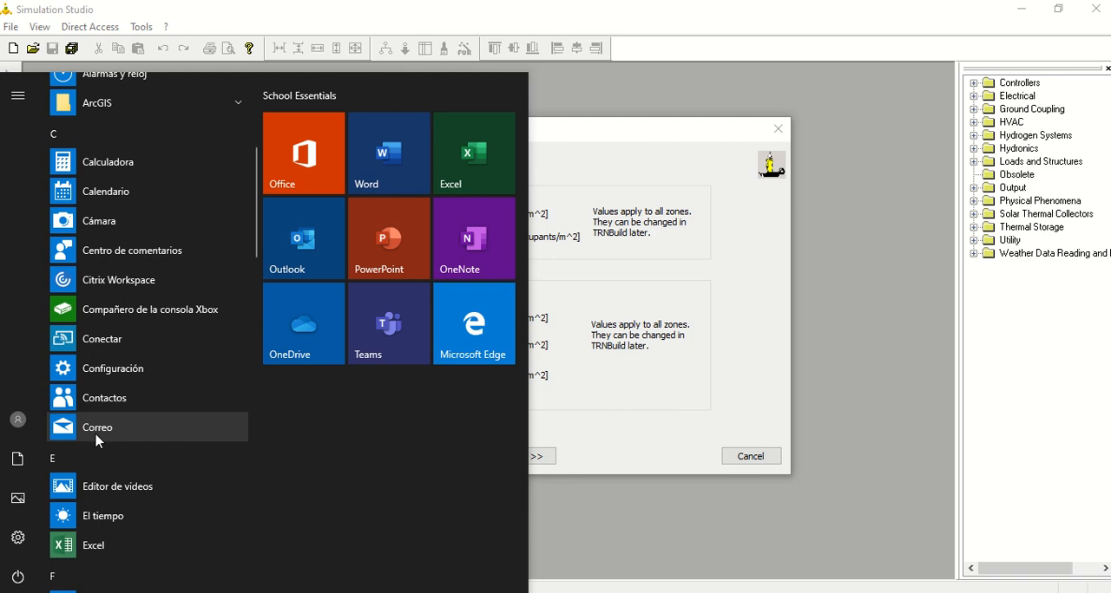
left_click(91, 547)
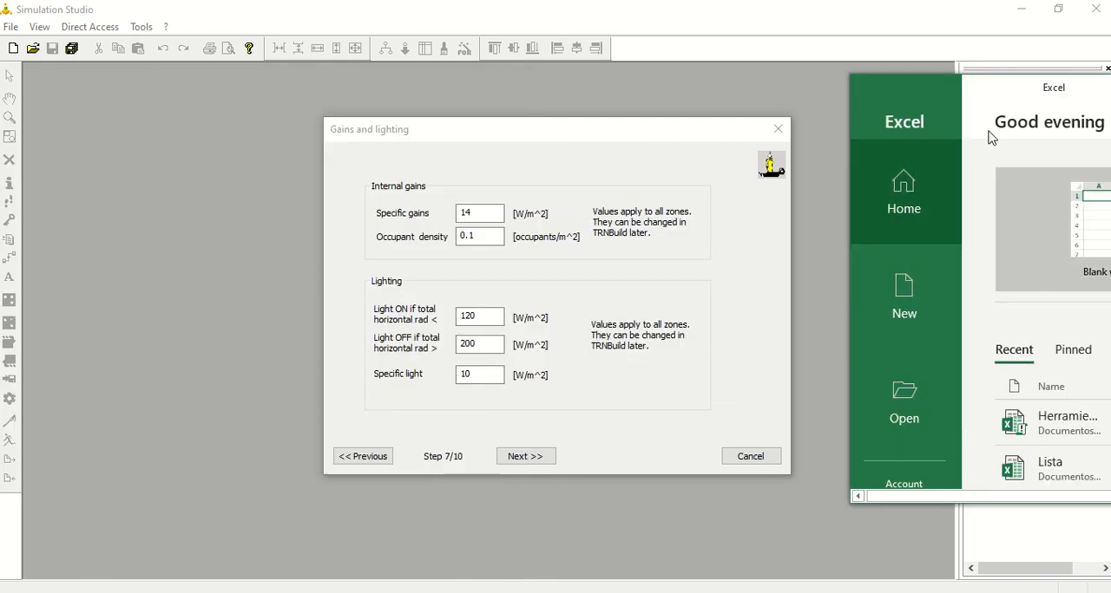
left_click(1078, 236)
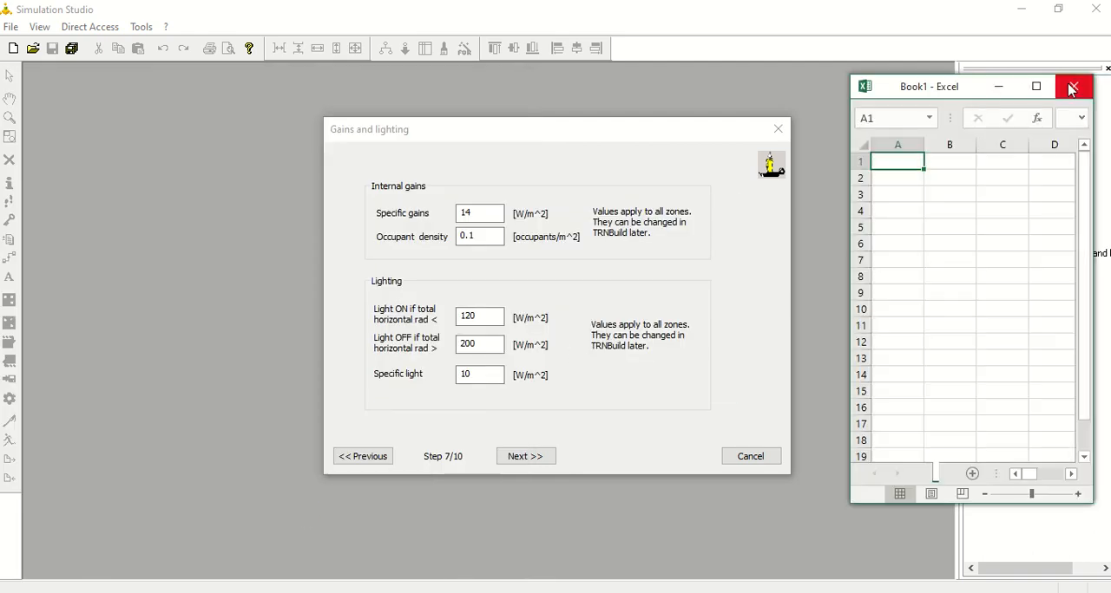
left_click(1036, 87)
- Label cell C3 "Area" and enter 48 in D3
left_click(145, 229)
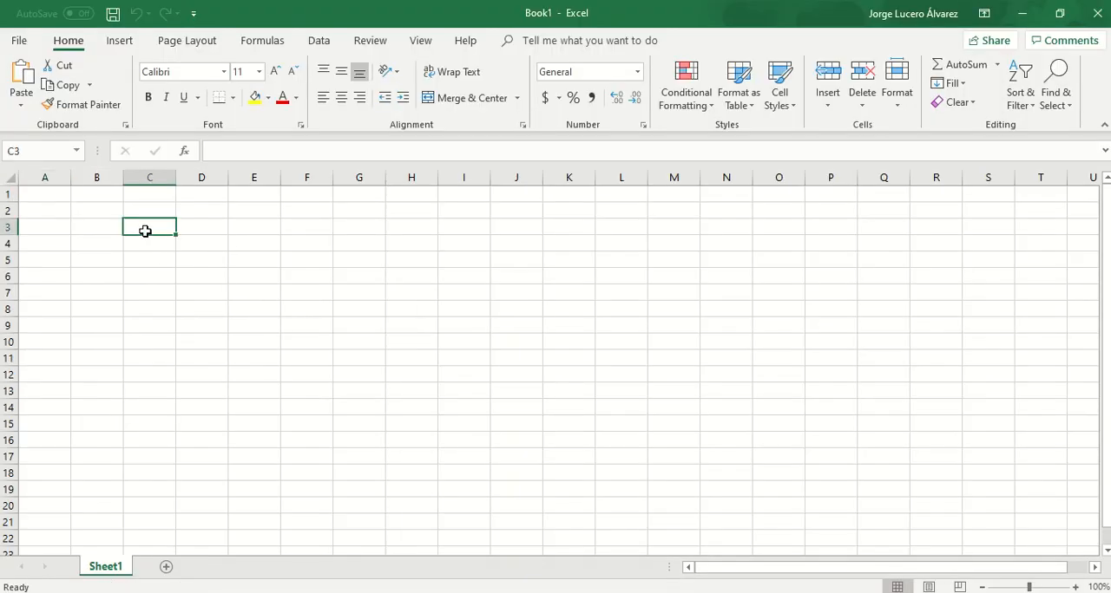
type("Area")
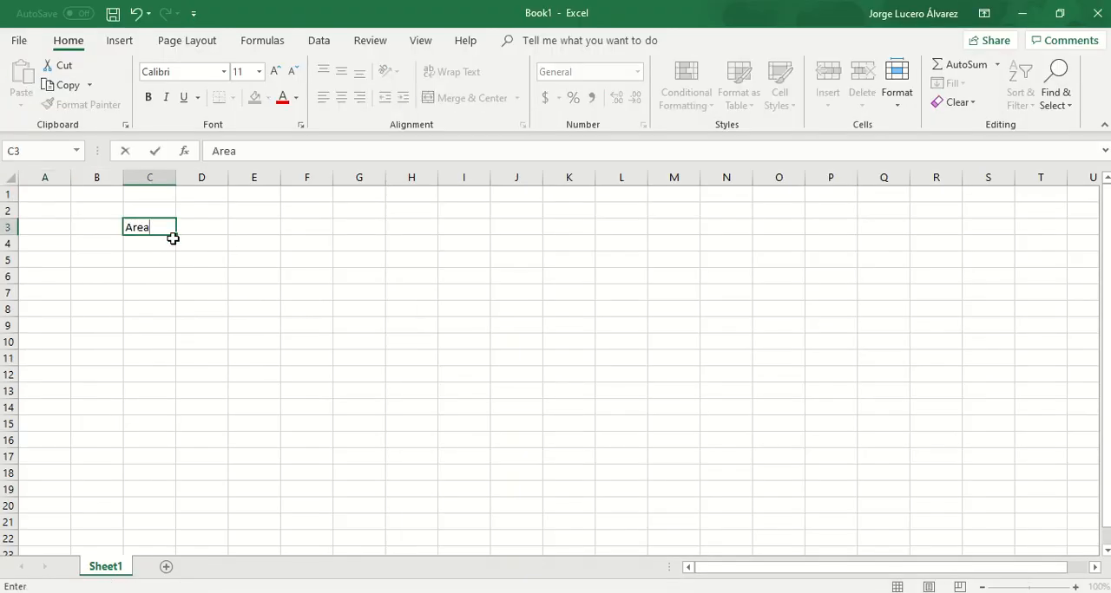
left_click(198, 227)
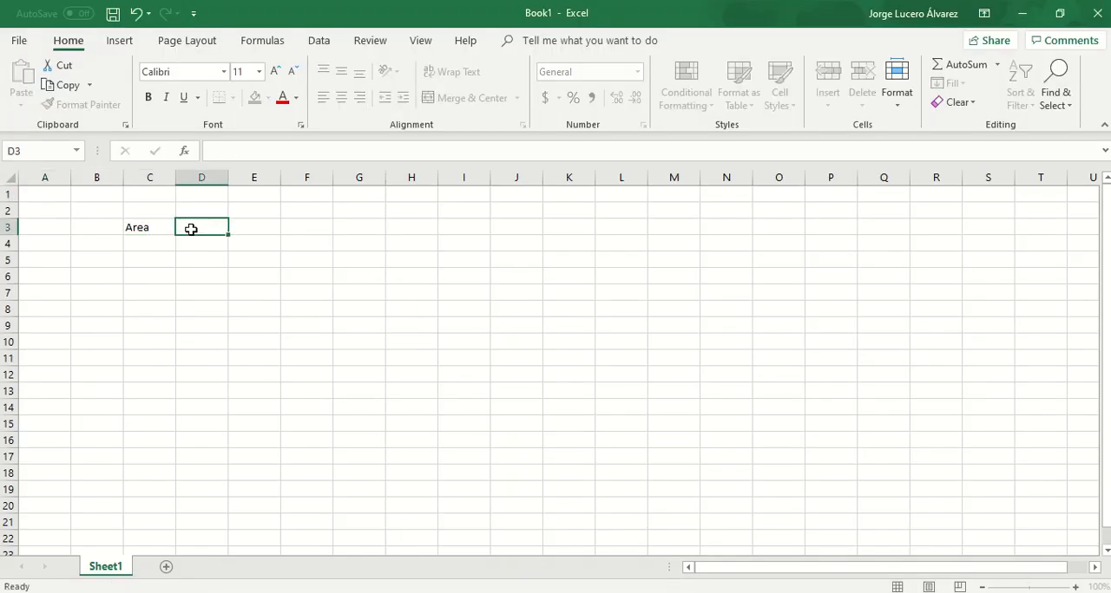
type("48")
key("Return")
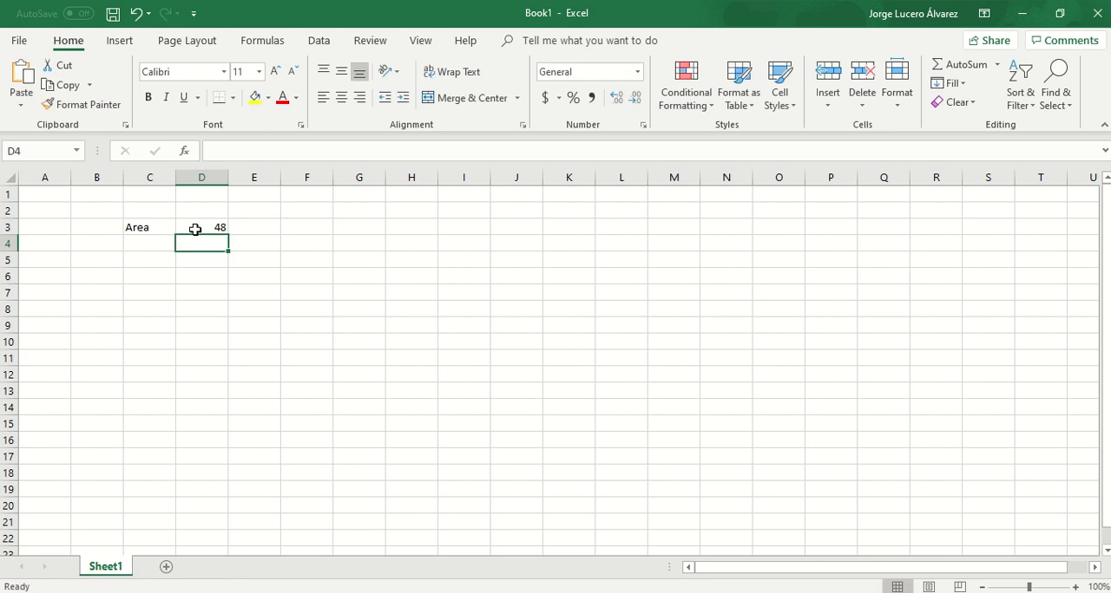
- Label cell C4 "Ocupantes" and enter 4 in D4
left_click(141, 243)
type("P")
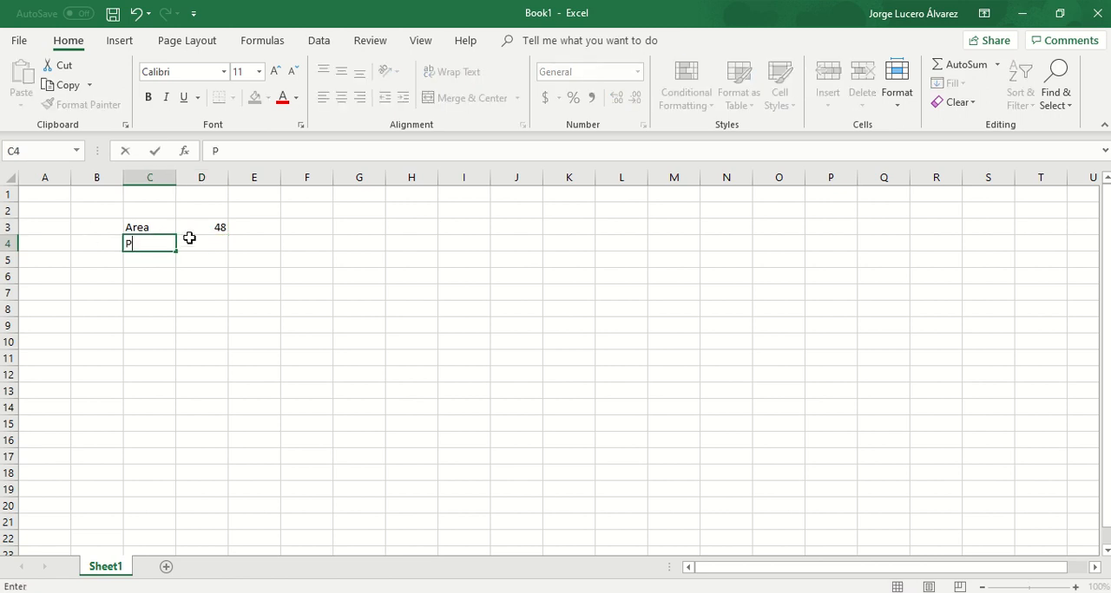
type("Ocupantes")
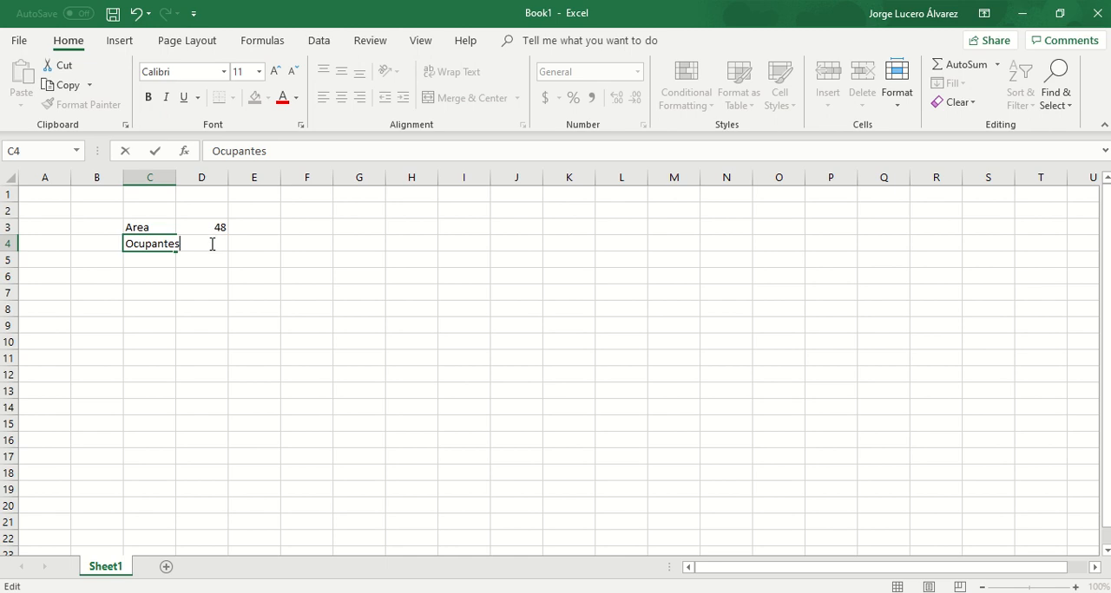
key("Tab")
type("4")
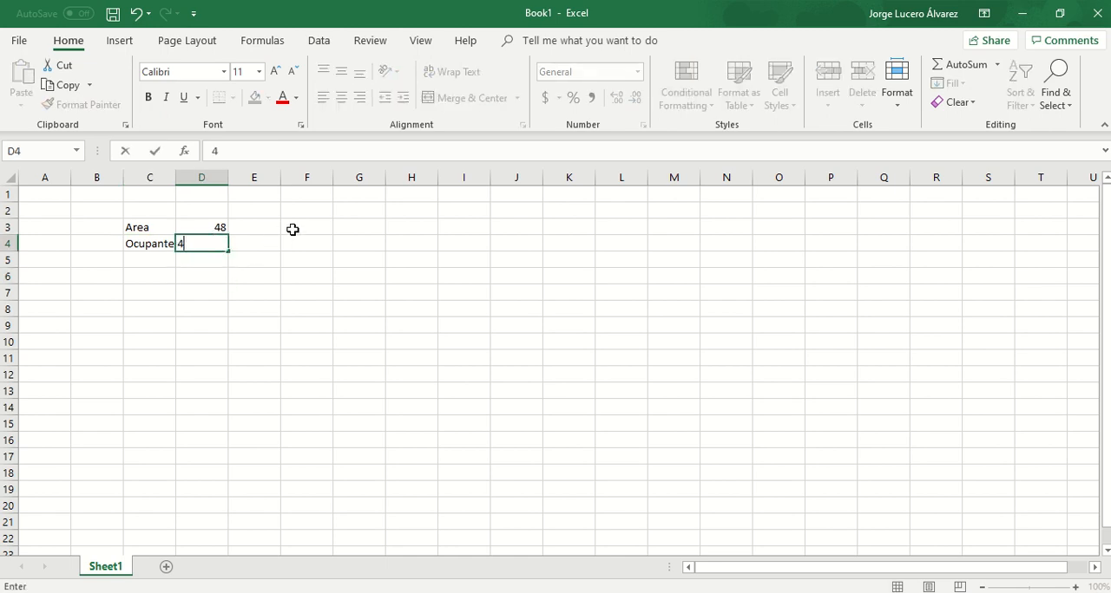
- Calculate the occupant density in F3 with the formula =D4/D3
left_click(318, 229)
type("=")
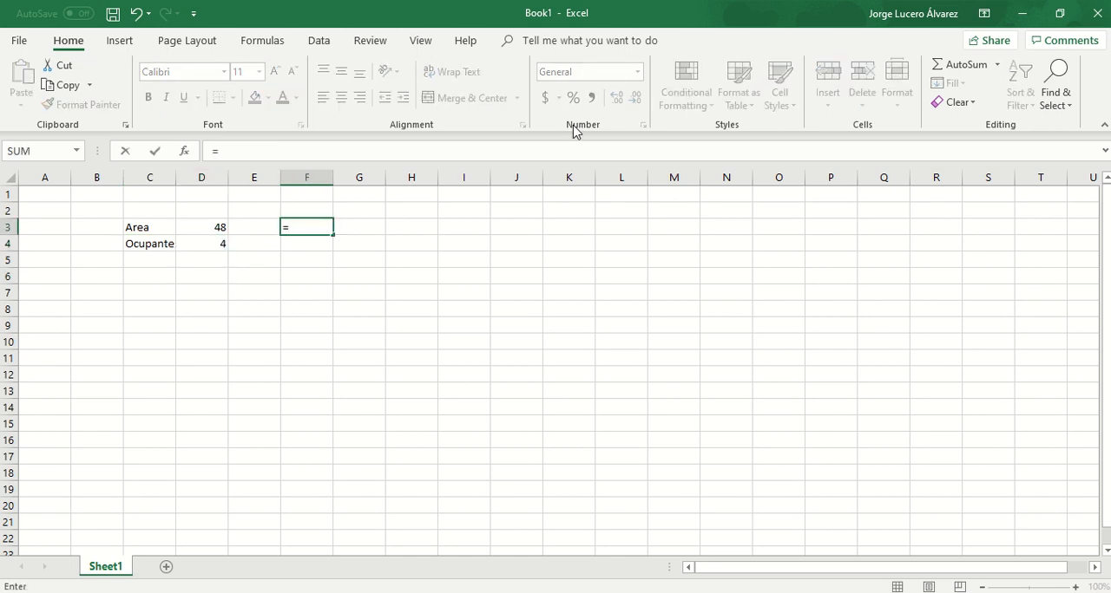
left_click(217, 245)
type("/")
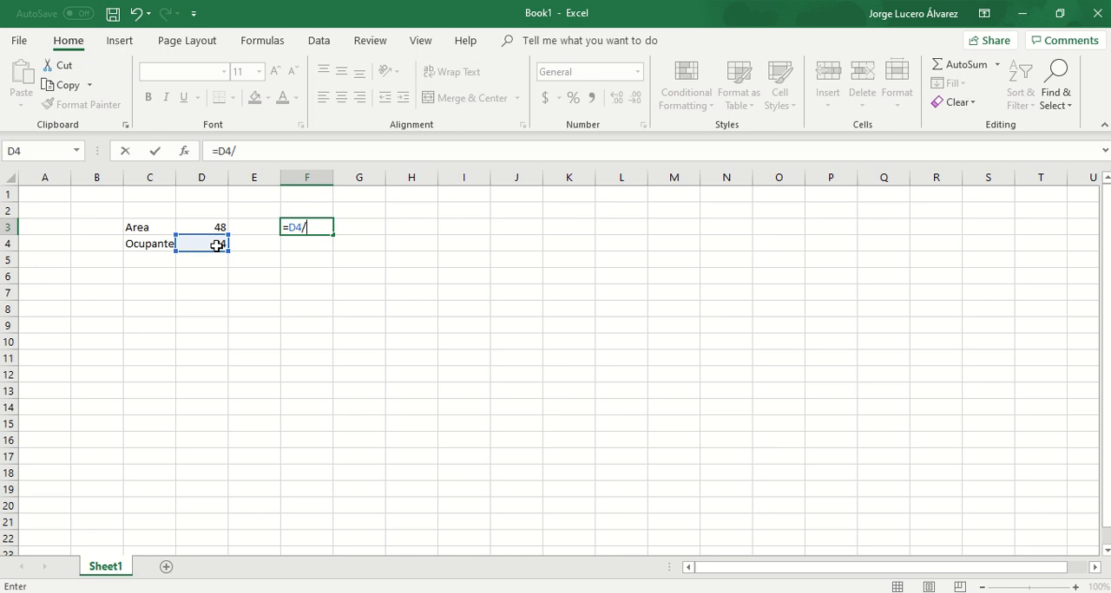
left_click(212, 228)
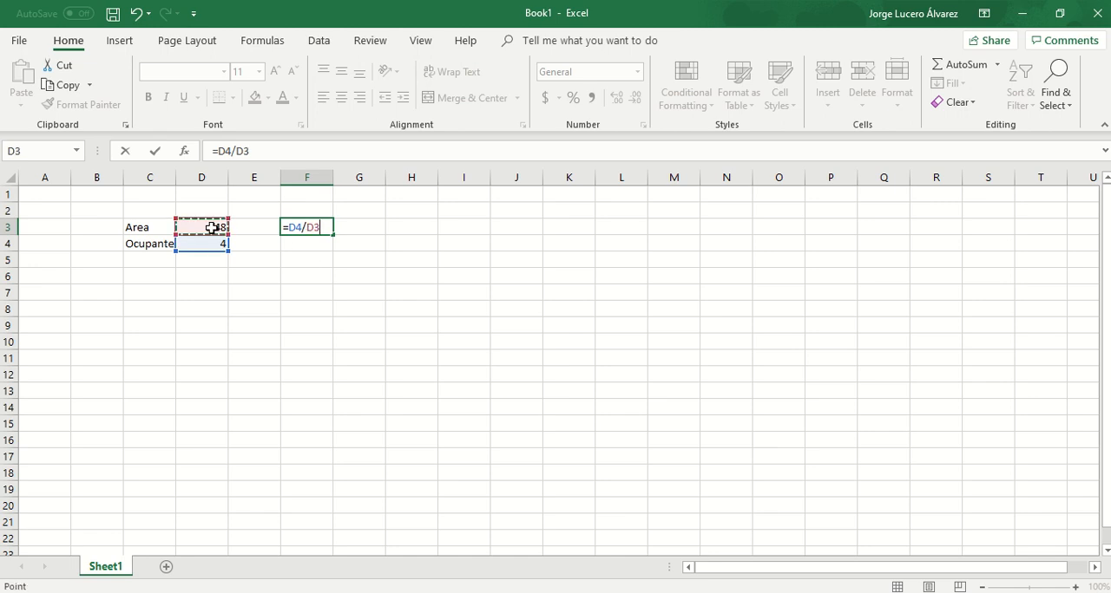
key("Return")
left_click(290, 228)
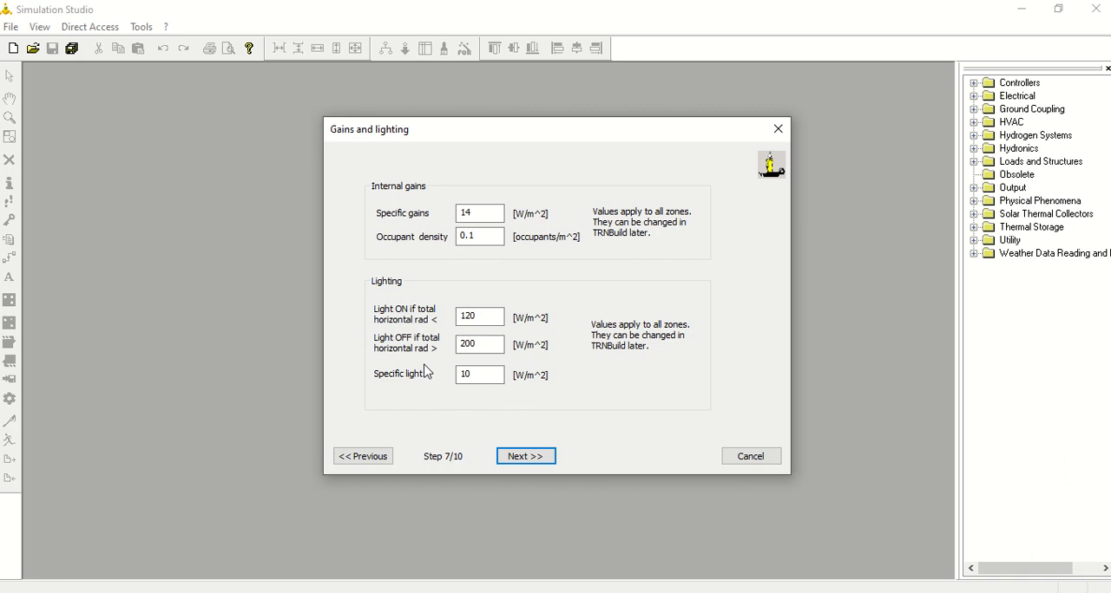
- Set the occupant density to 0.08 occupants/m^2 and accept the gains and lighting settings
left_click(483, 234)
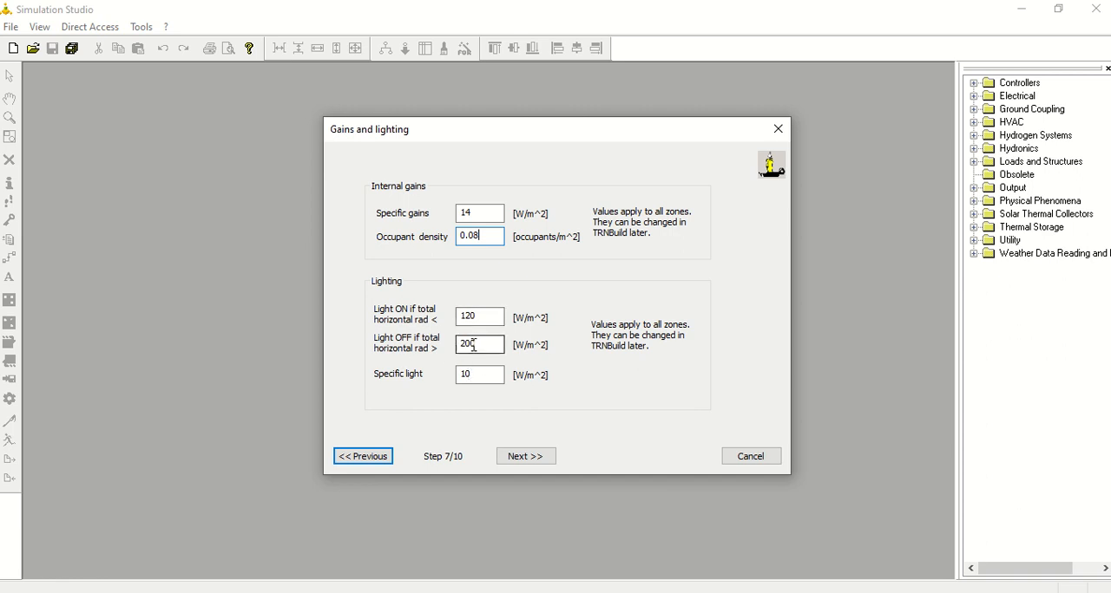
left_click_drag(474, 345, 451, 352)
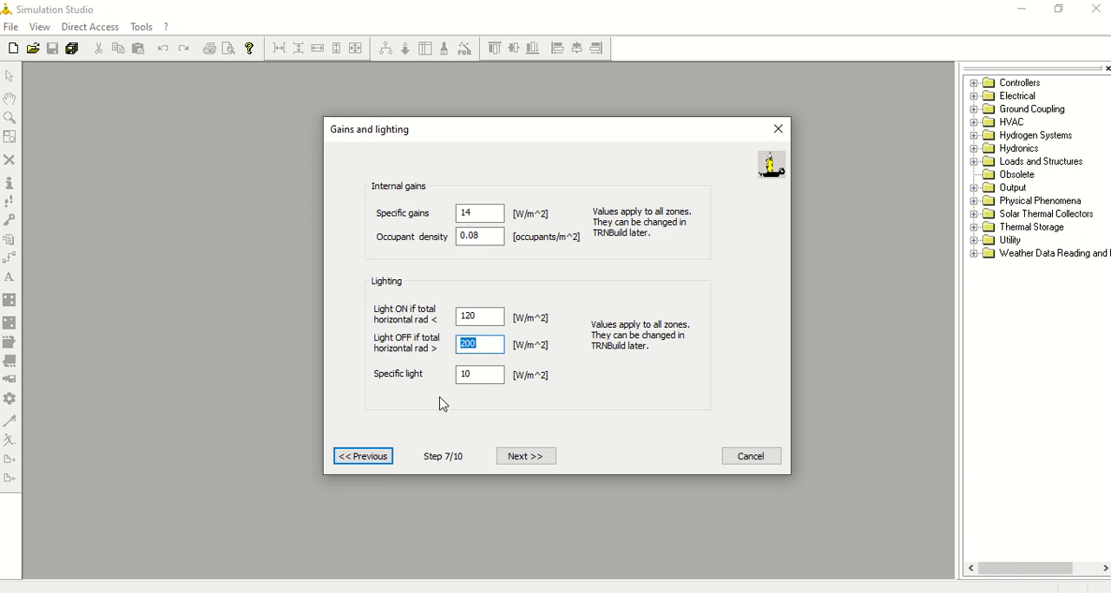
left_click(538, 457)
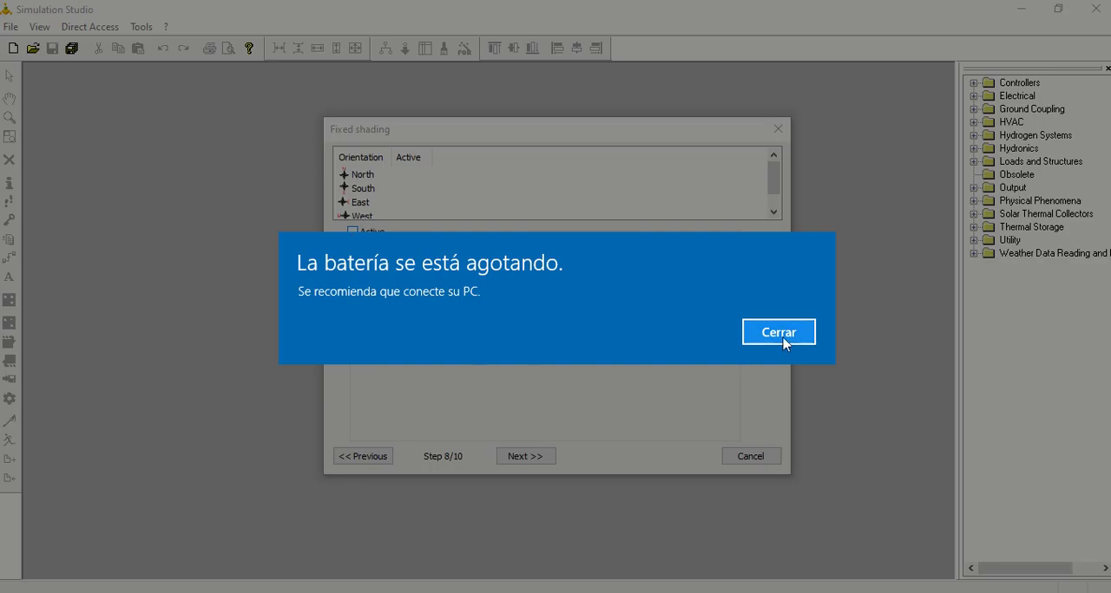
- Review the fixed and movable shading options and proceed through the wizard with both left inactive
left_click(779, 333)
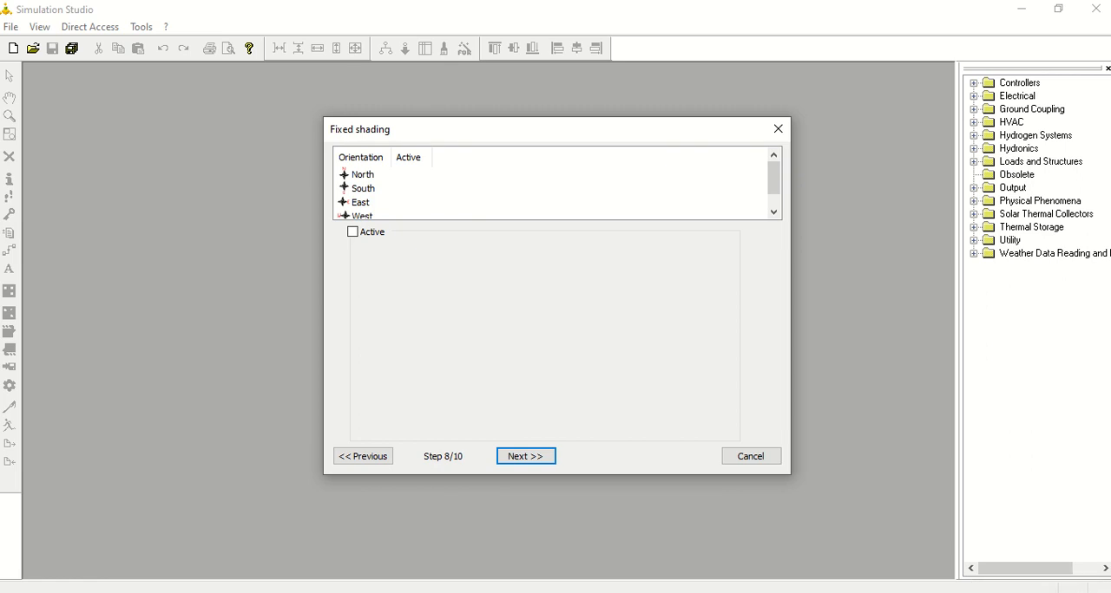
left_click(353, 232)
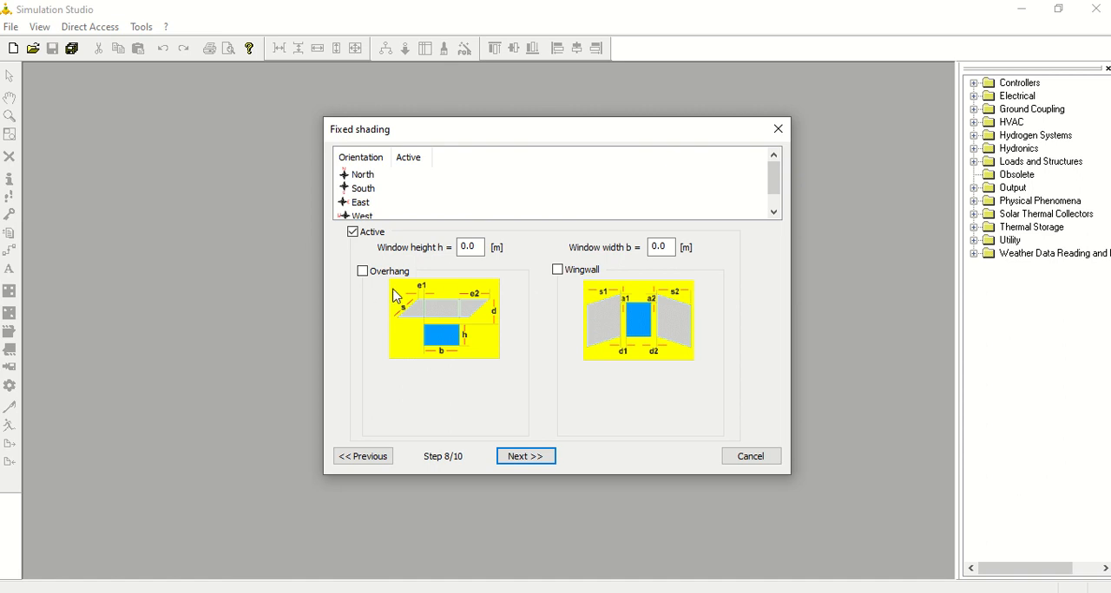
left_click(361, 236)
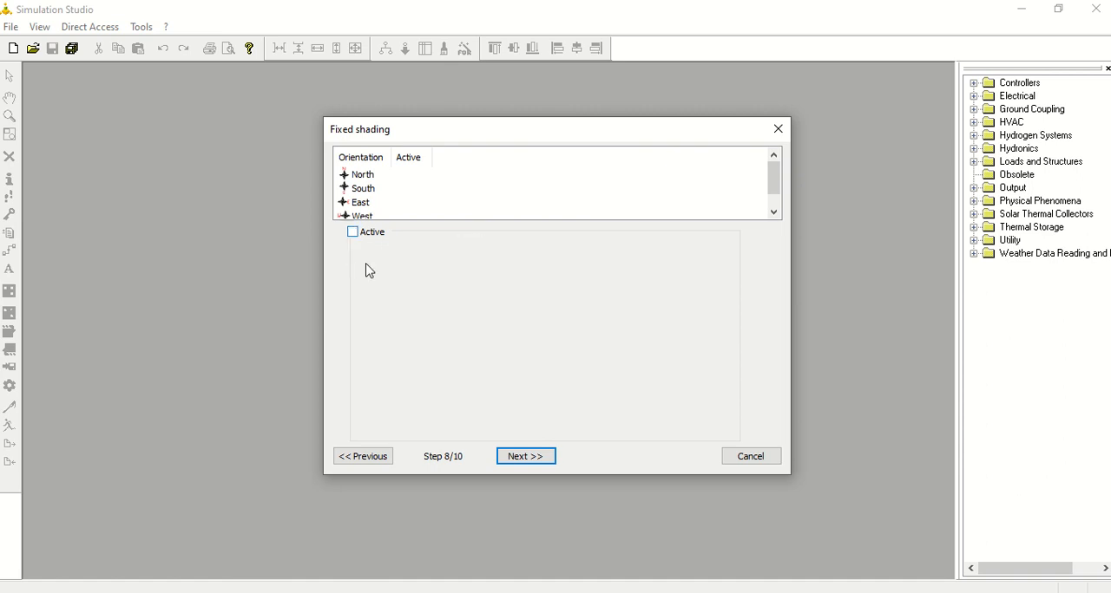
left_click(528, 460)
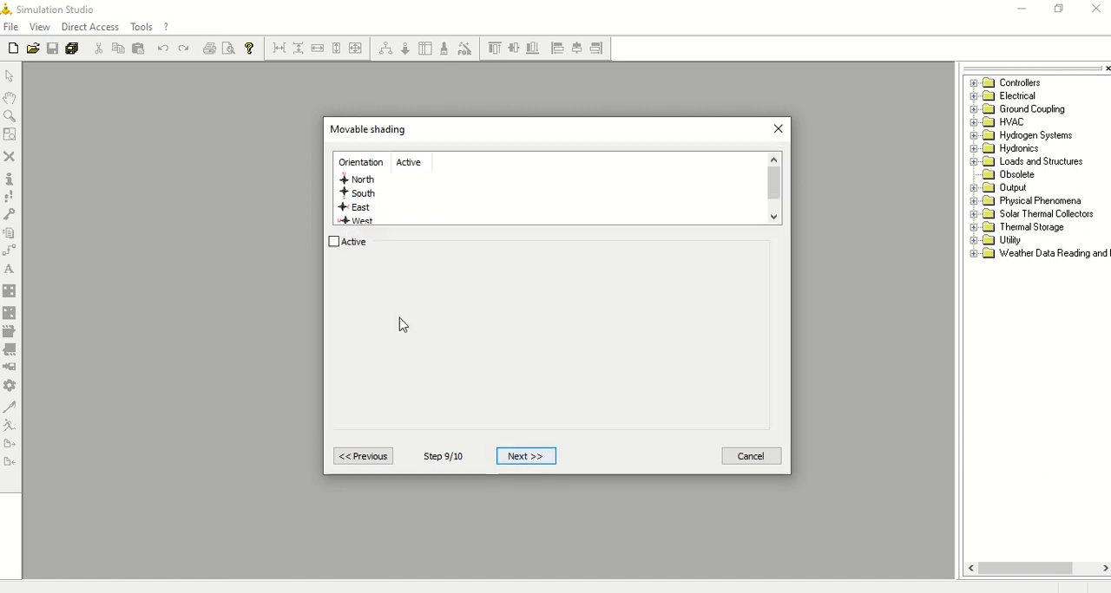
left_click(334, 243)
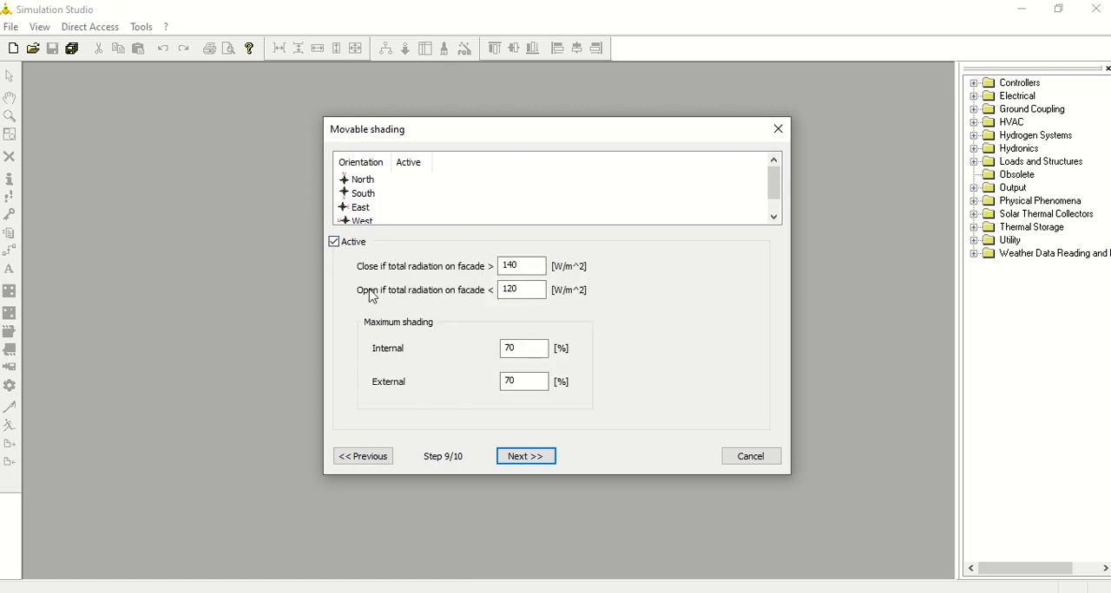
left_click(335, 243)
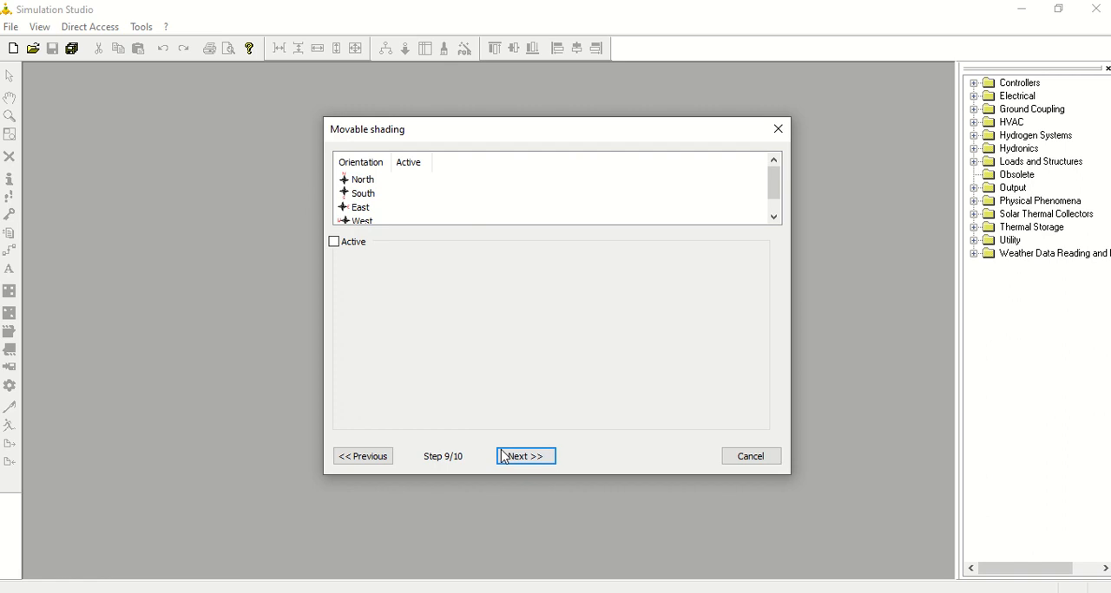
left_click(527, 457)
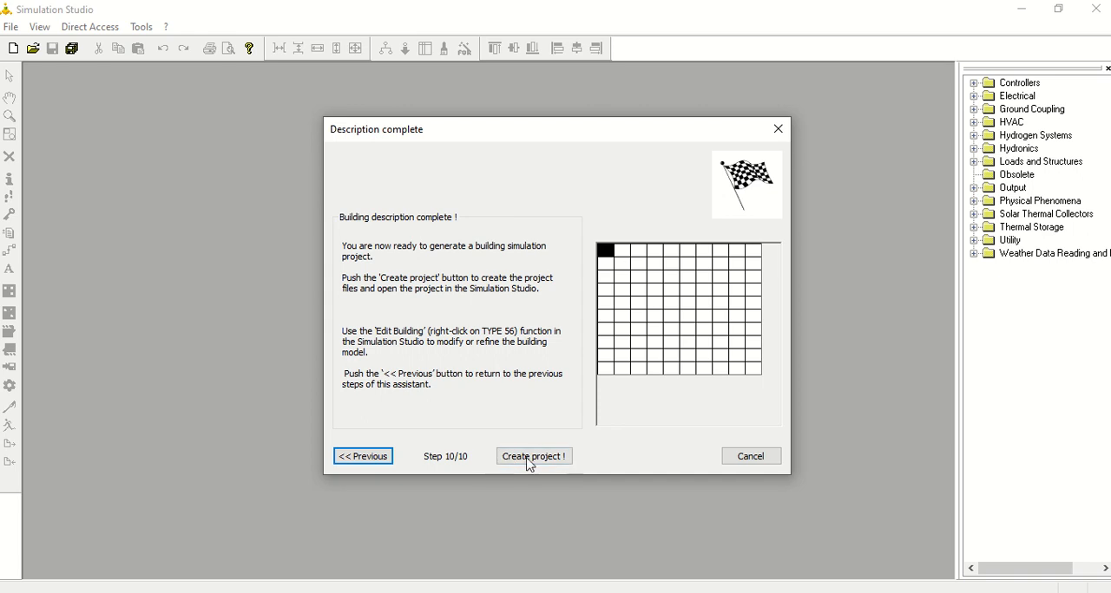
- Create the building project from the completed description and maximize the project window
left_click(532, 457)
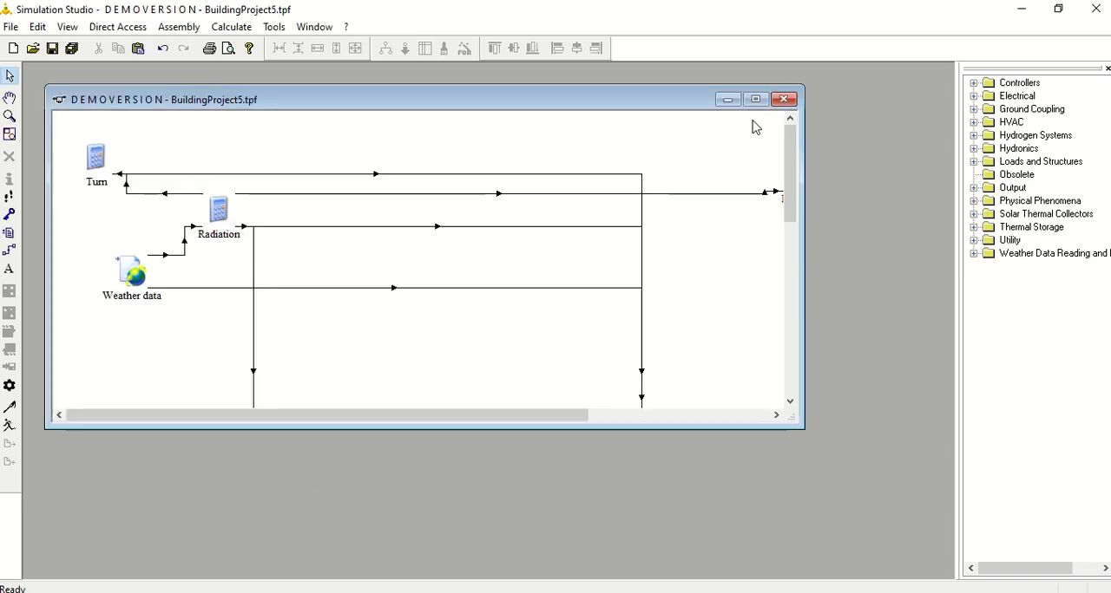
left_click(755, 99)
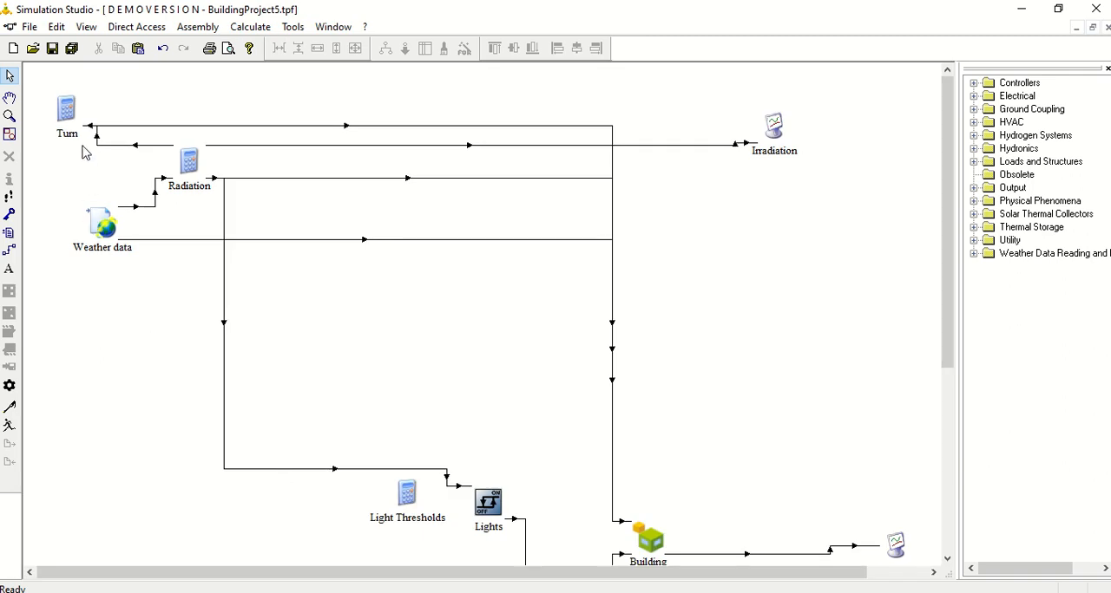
- Reposition the Turn, Weather data and Radiation components compactly in the upper-left area of the diagram
left_click(69, 111)
left_click_drag(66, 108, 119, 92)
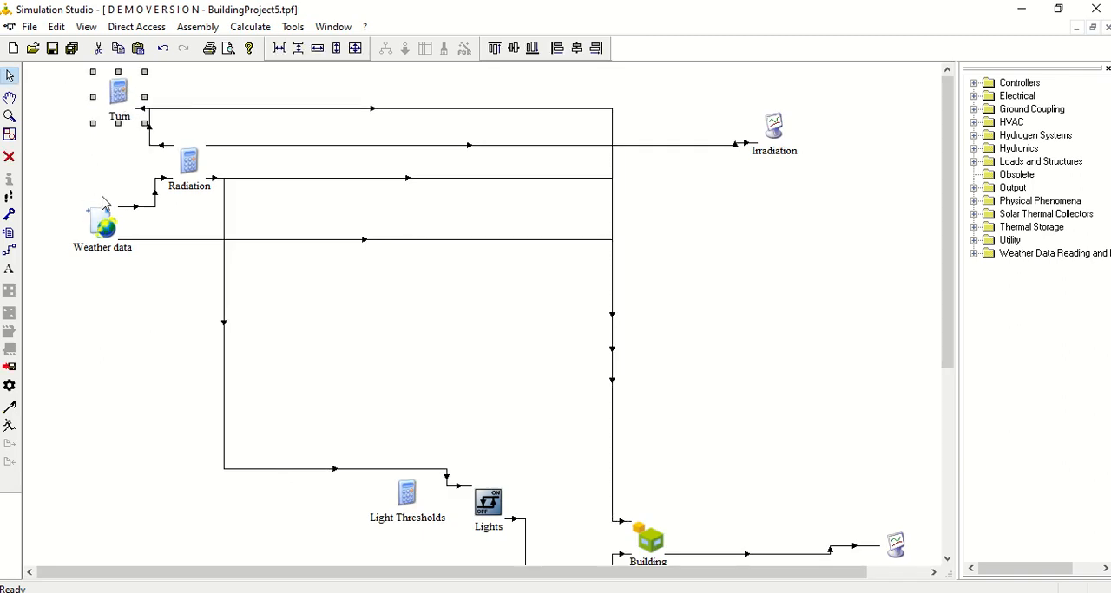
left_click_drag(105, 222, 73, 204)
left_click_drag(189, 165, 192, 148)
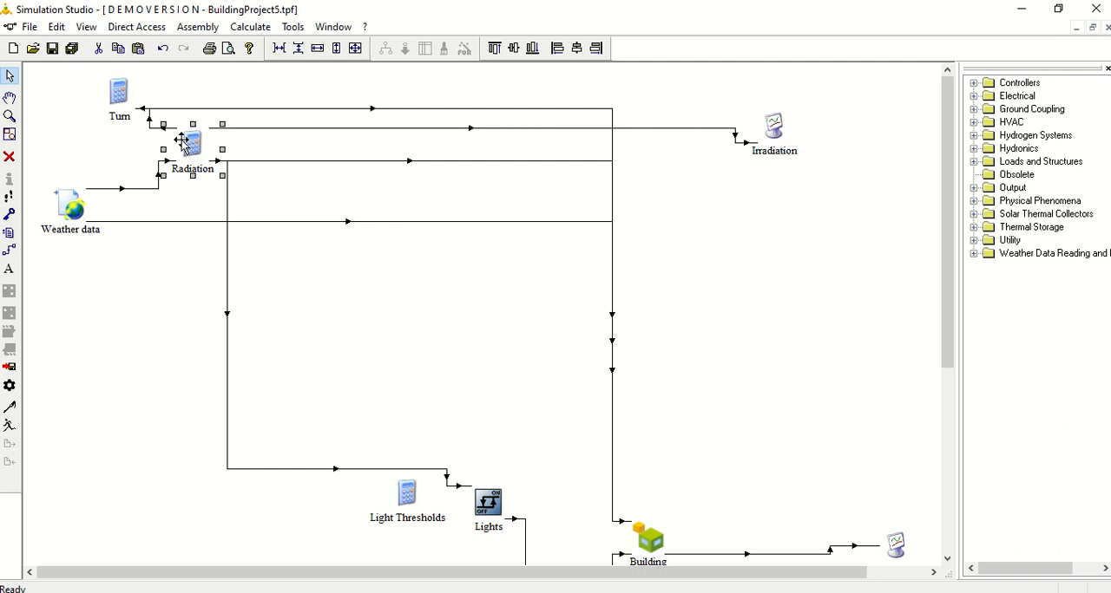
- Move Light Thresholds and Lights up below Radiation, and place Building to the right of Radiation
left_click_drag(401, 501, 155, 277)
left_click_drag(496, 519, 319, 283)
left_click_drag(649, 540, 538, 200)
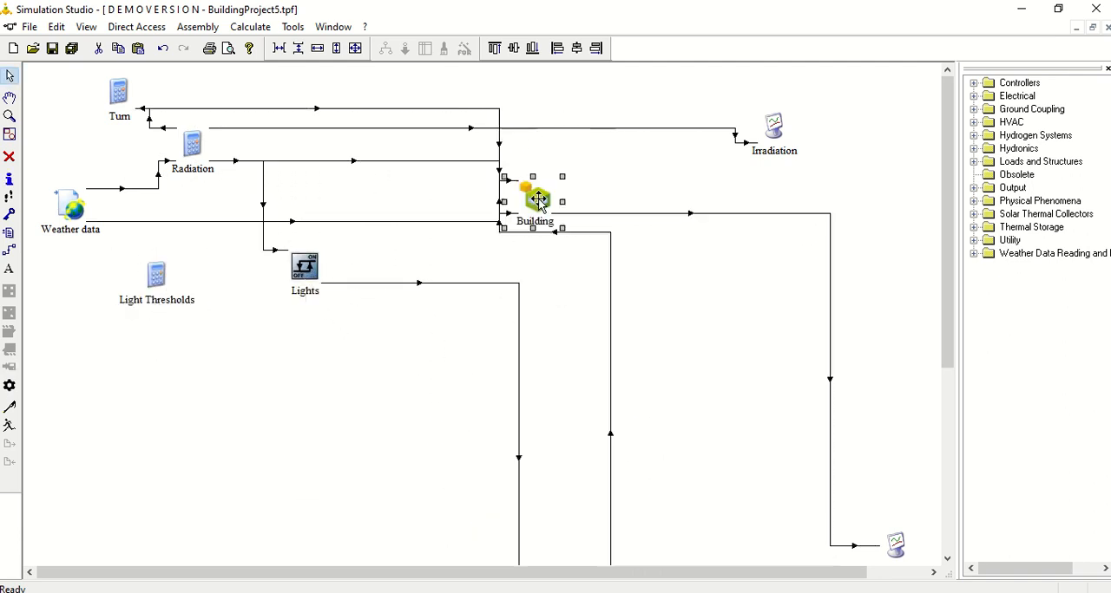
- Move the Irradiation and Temperatures and Gains plotters closer to the upper right of Building
left_click_drag(774, 129, 662, 110)
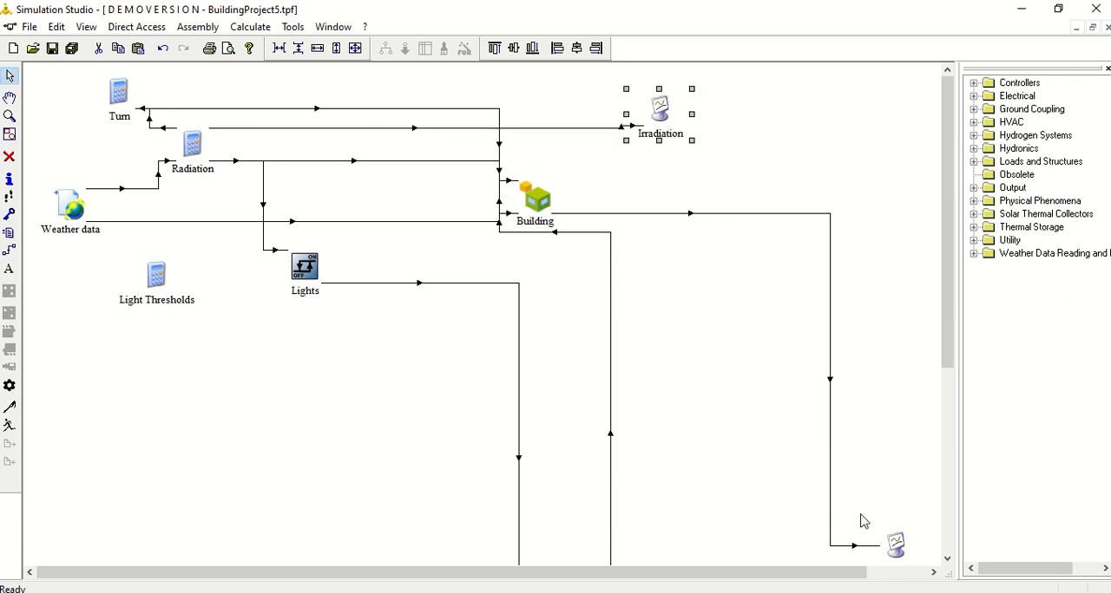
left_click_drag(894, 543, 709, 208)
left_click_drag(734, 177, 734, 159)
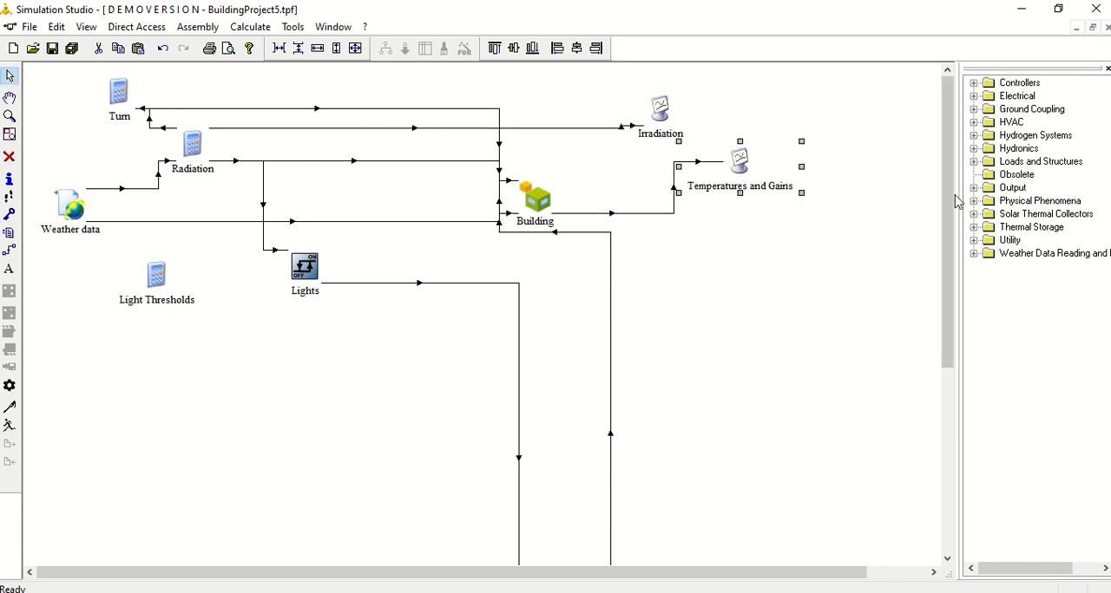
- Place the Shading+Light component just below Building and nudge Weather data to straighten its link to Building
left_click_drag(954, 202, 954, 420)
left_click_drag(564, 335, 534, 74)
left_click_drag(954, 363, 921, 149)
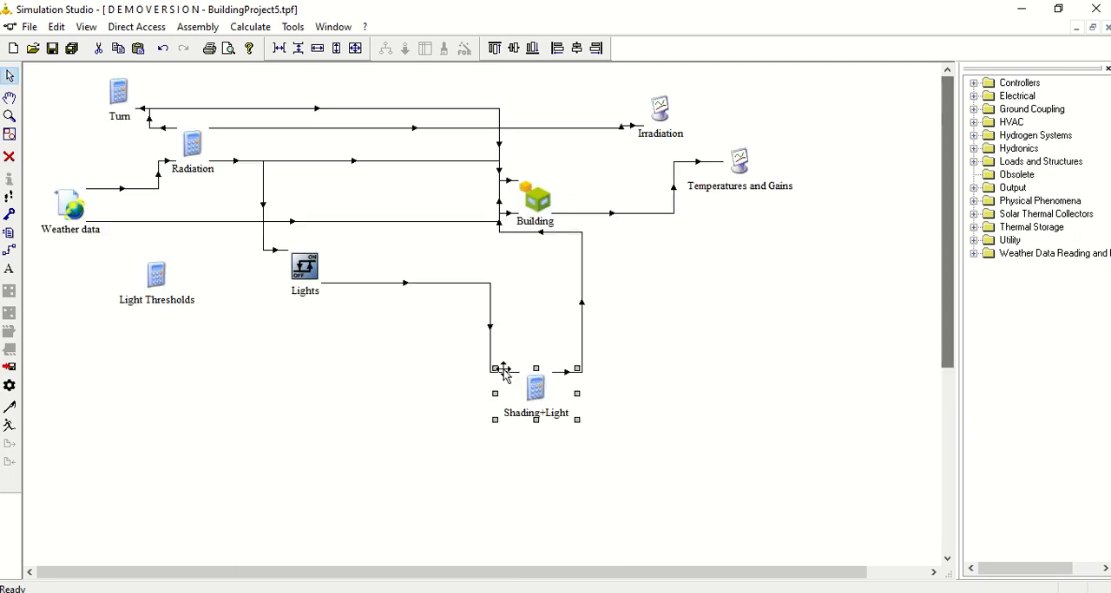
left_click_drag(534, 395, 535, 336)
left_click(546, 429)
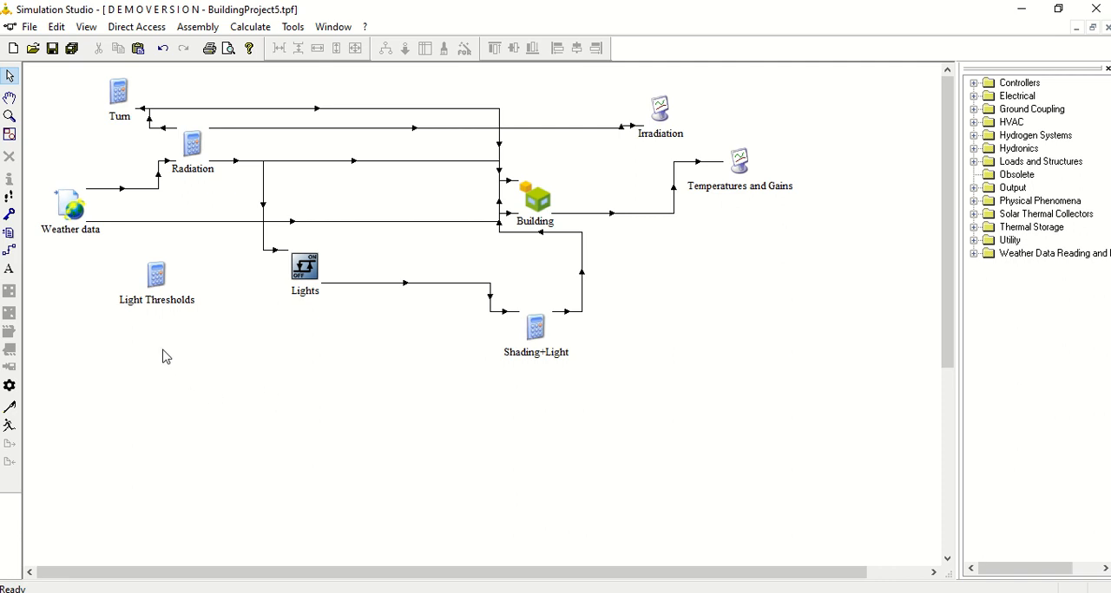
left_click_drag(69, 200, 81, 183)
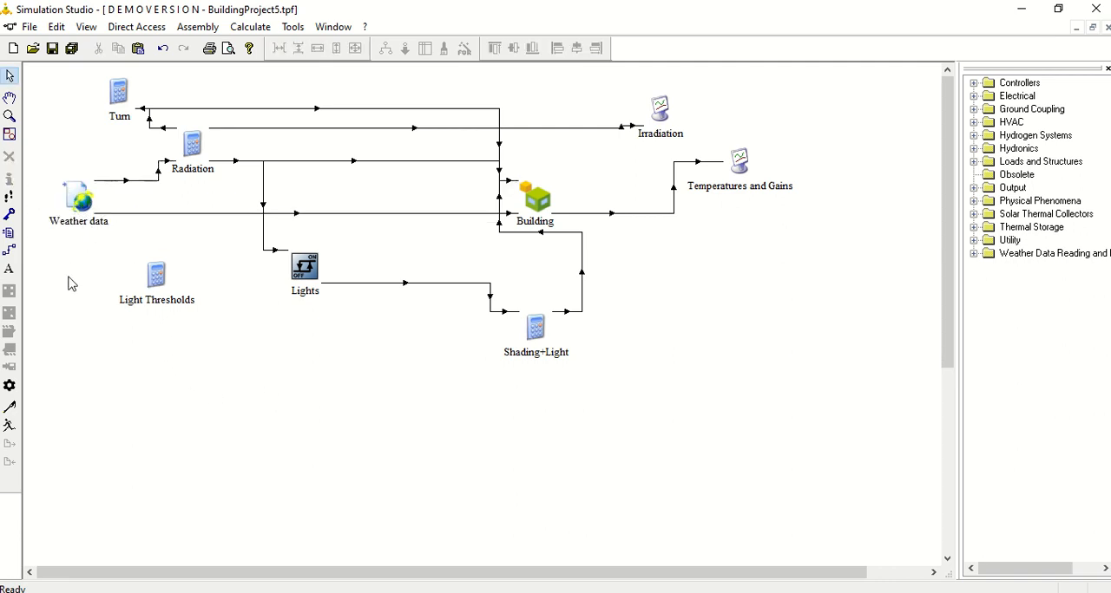
- Examine the Weather data component's parameters, including the slope, azimuth and tracking mode of each surface
double_click(80, 198)
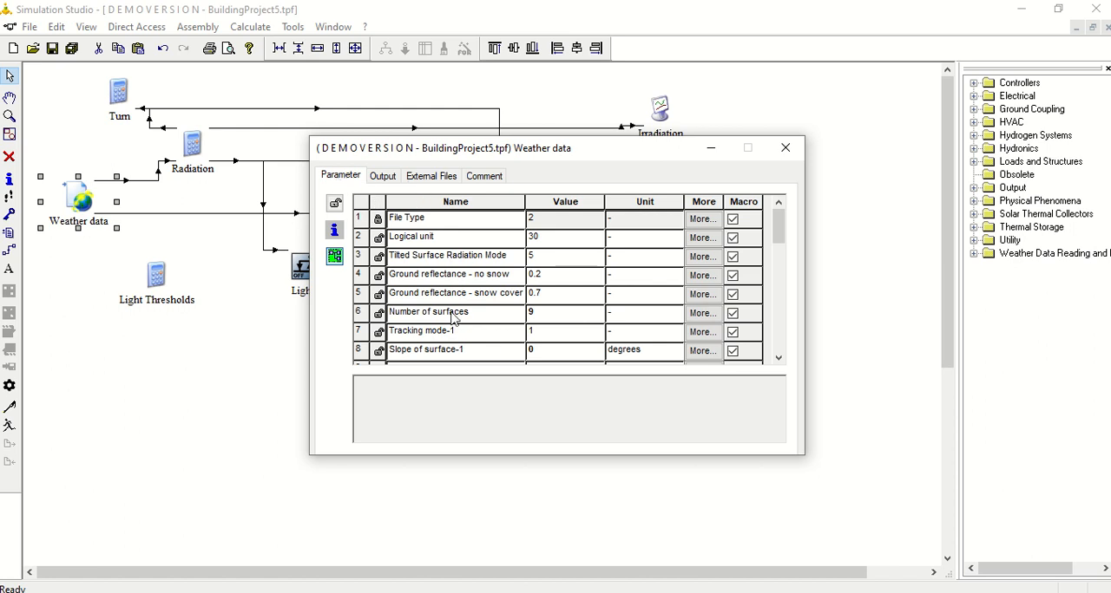
scroll(775, 232, "down", 3)
scroll(775, 233, "up", 3)
scroll(534, 316, "down", 1)
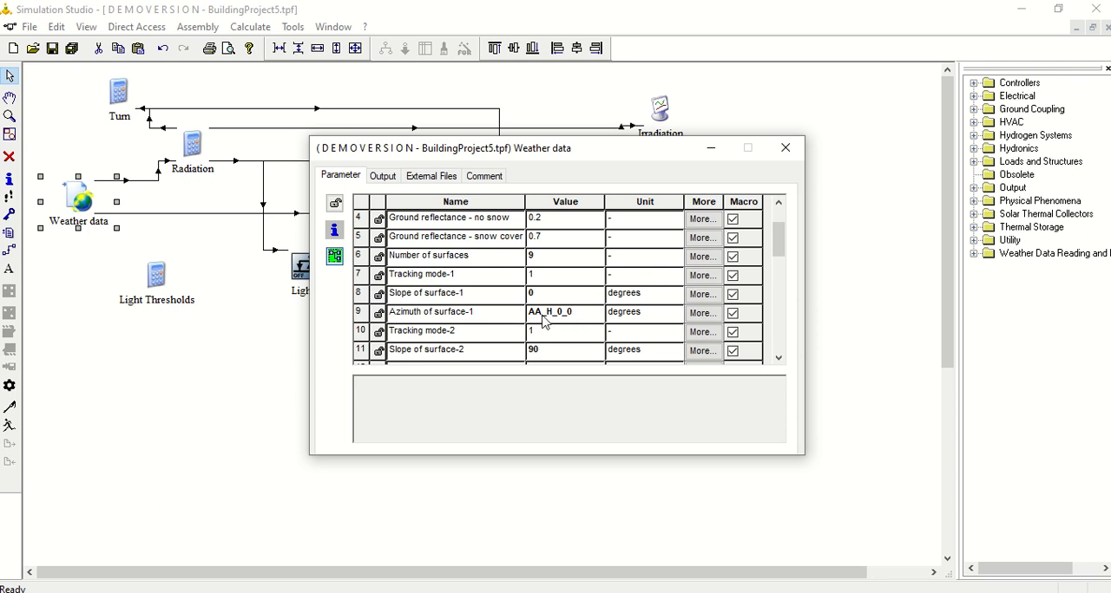
scroll(508, 323, "up", 1)
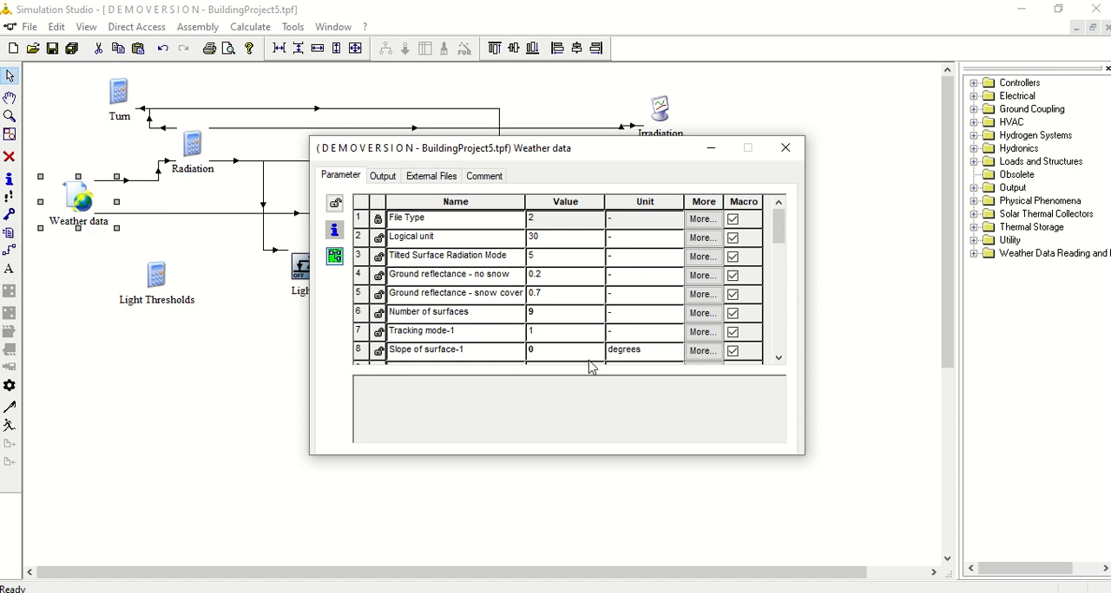
scroll(607, 321, "down", 3)
scroll(591, 334, "down", 2)
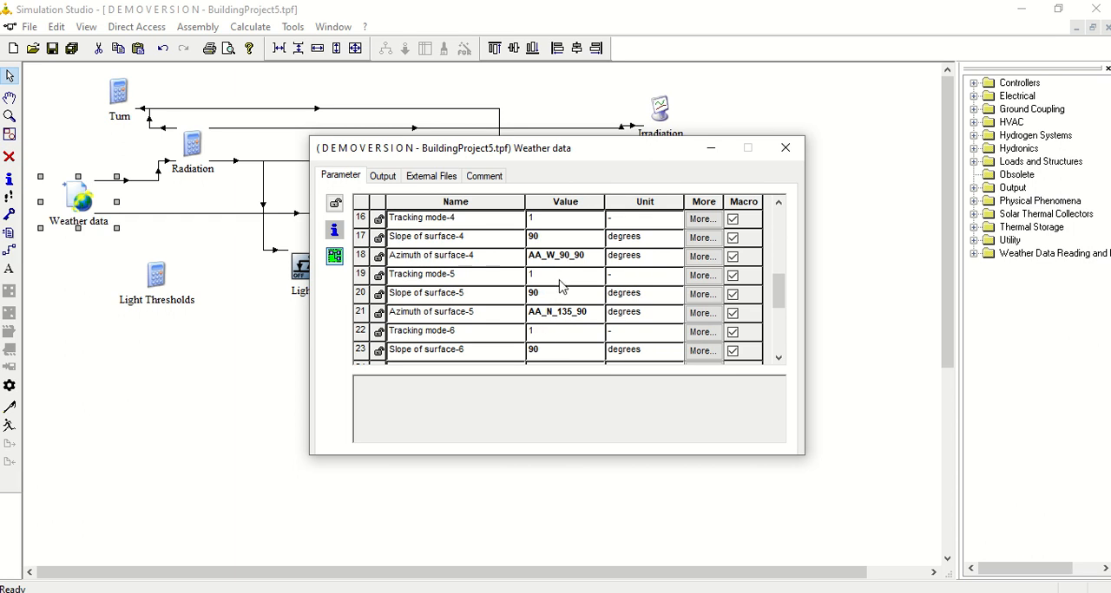
scroll(559, 291, "down", 3)
scroll(556, 312, "up", 3)
scroll(555, 326, "down", 2)
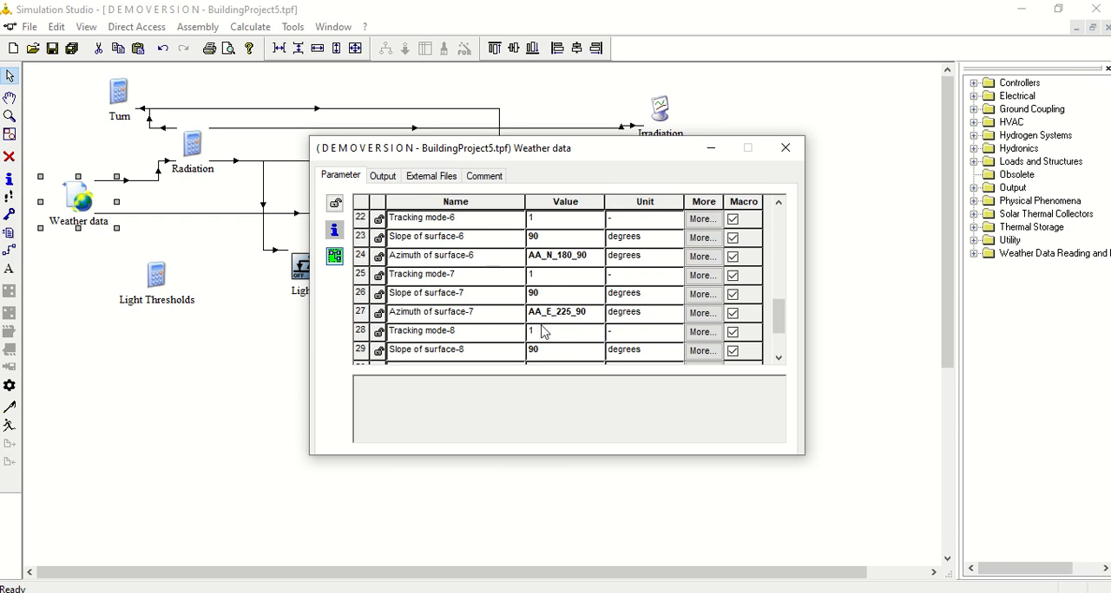
scroll(542, 333, "up", 7)
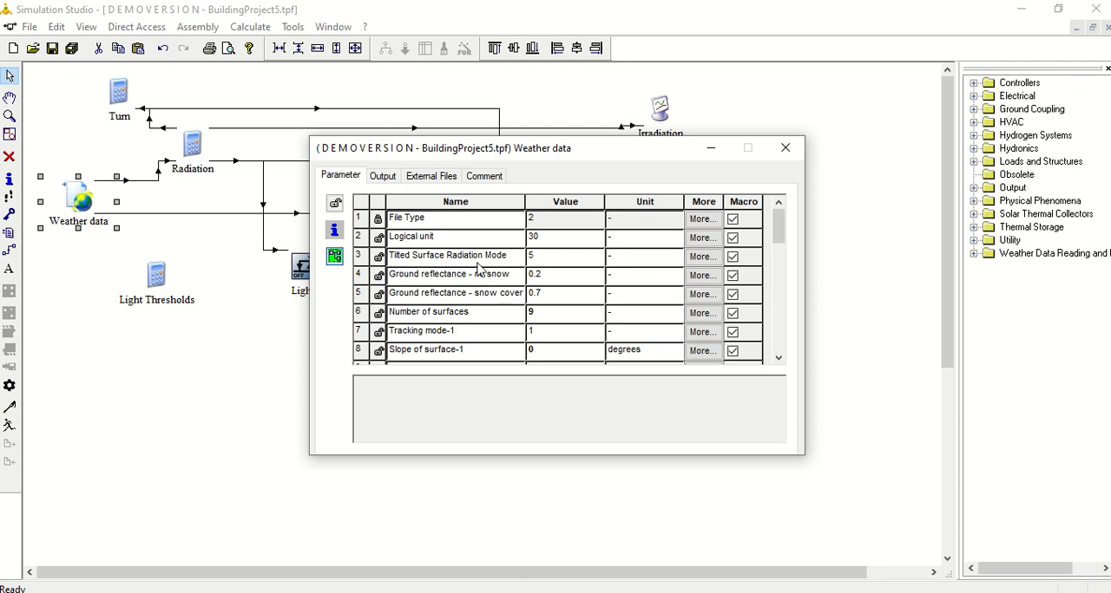
- Look through the Weather data component's outputs, from temperatures and wind to surface radiation, and close its settings
left_click(383, 177)
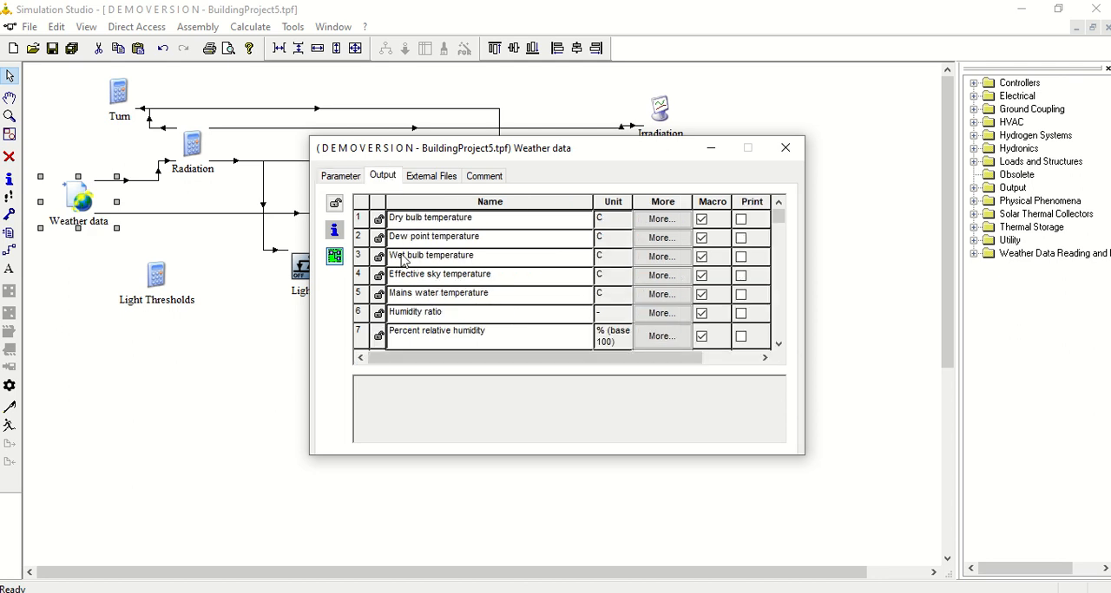
scroll(466, 264, "down", 1)
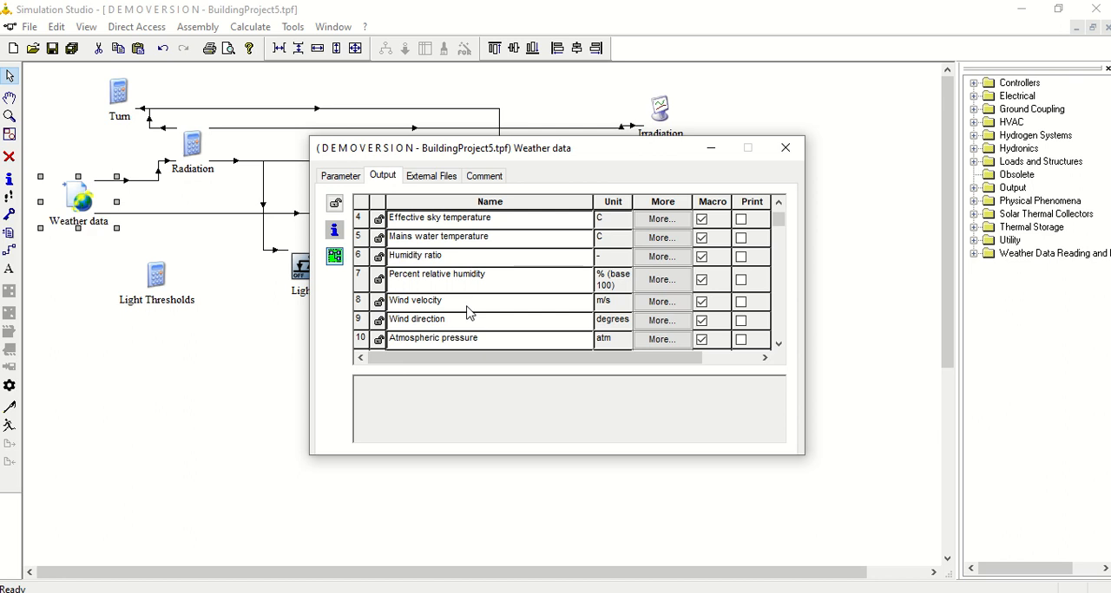
scroll(469, 308, "down", 1)
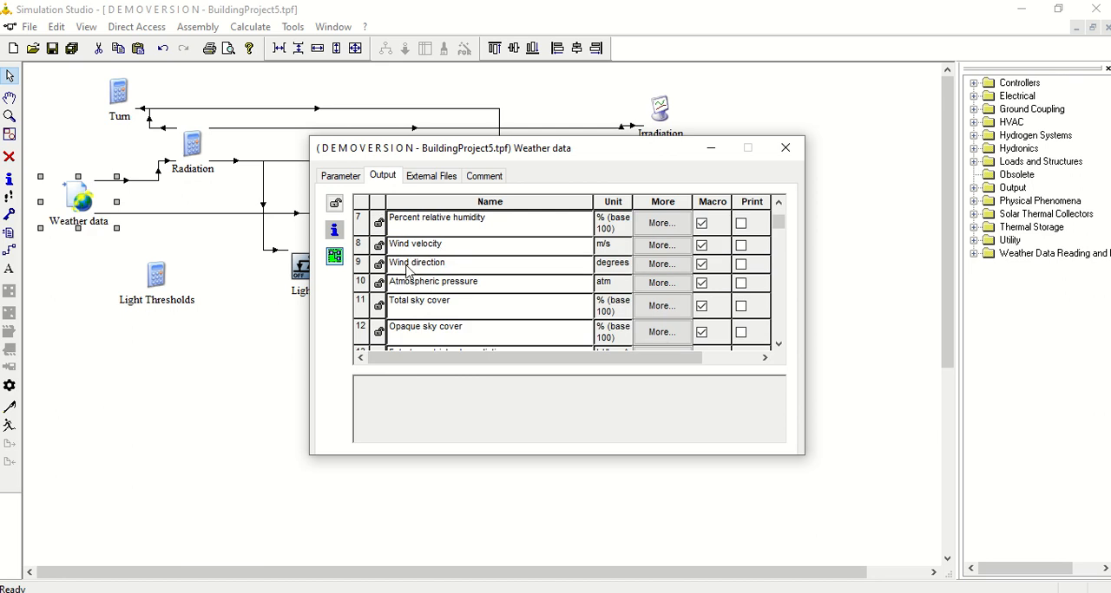
scroll(458, 270, "down", 6)
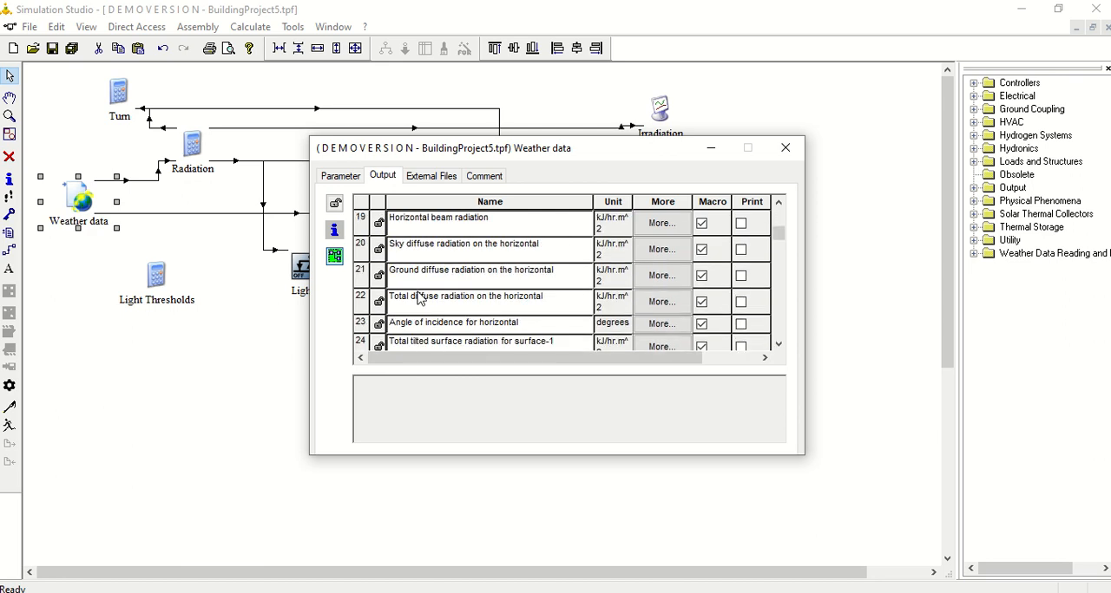
scroll(433, 311, "down", 3)
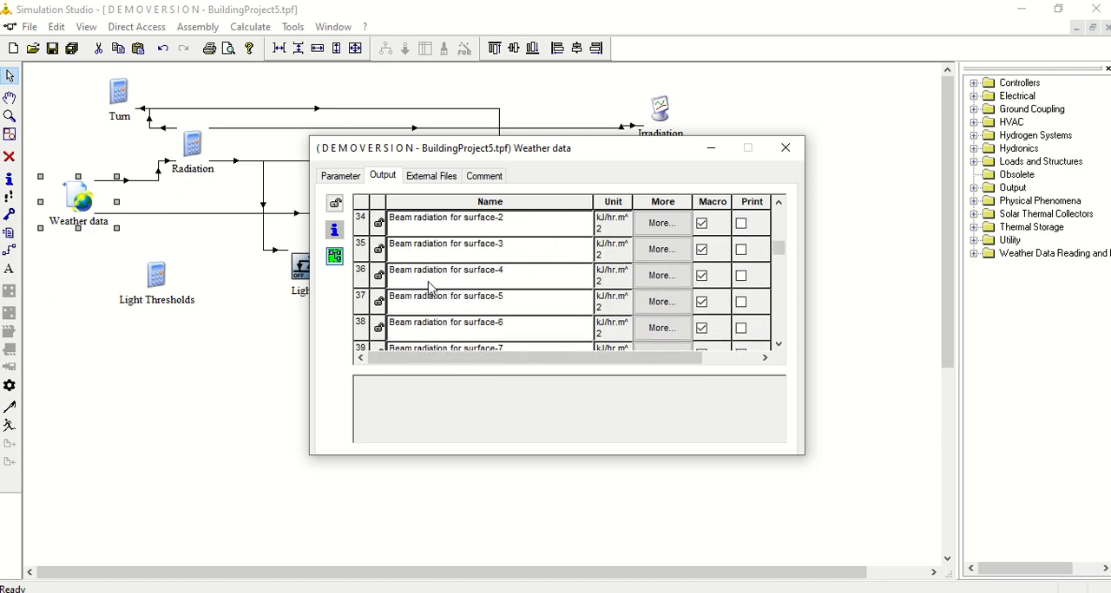
left_click(784, 154)
- Reopen the Weather data component's settings and view the external file assigned as its TMY-2 weather source
left_click(158, 178)
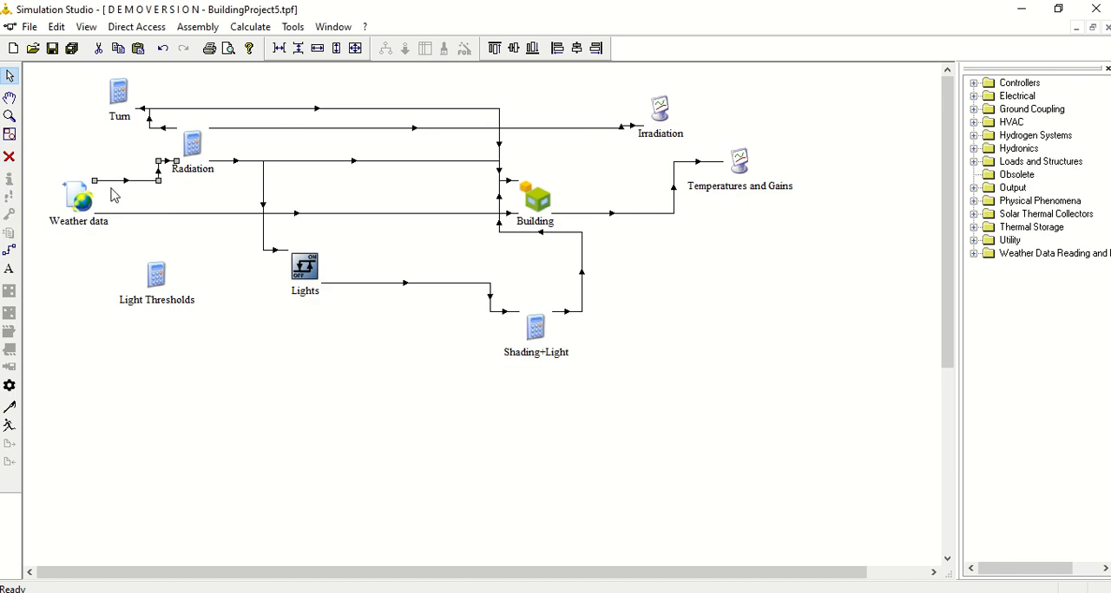
left_click(78, 278)
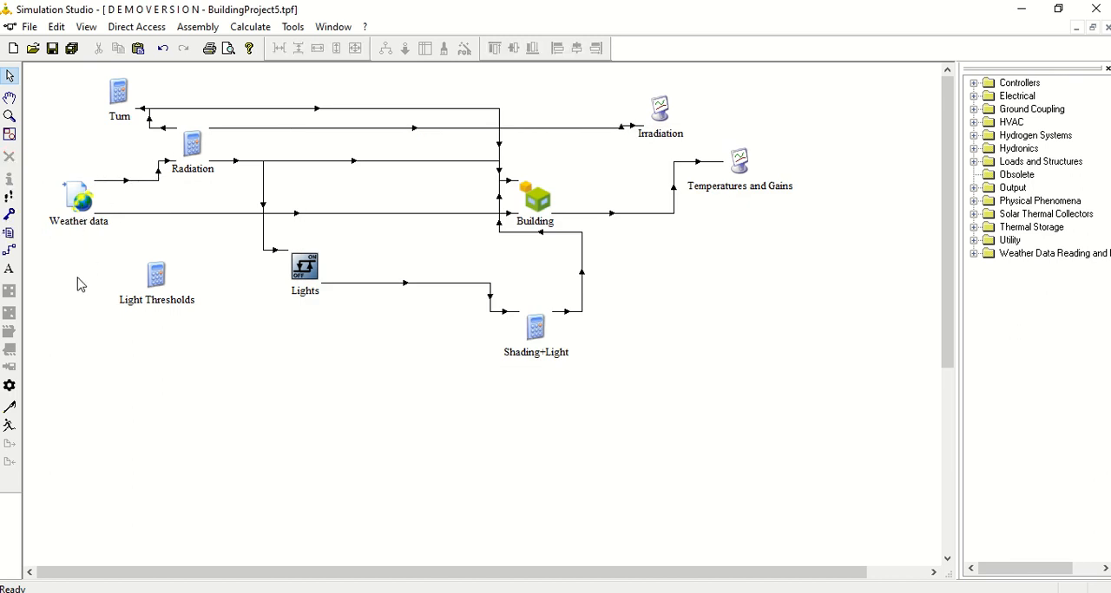
left_click(79, 196)
double_click(79, 197)
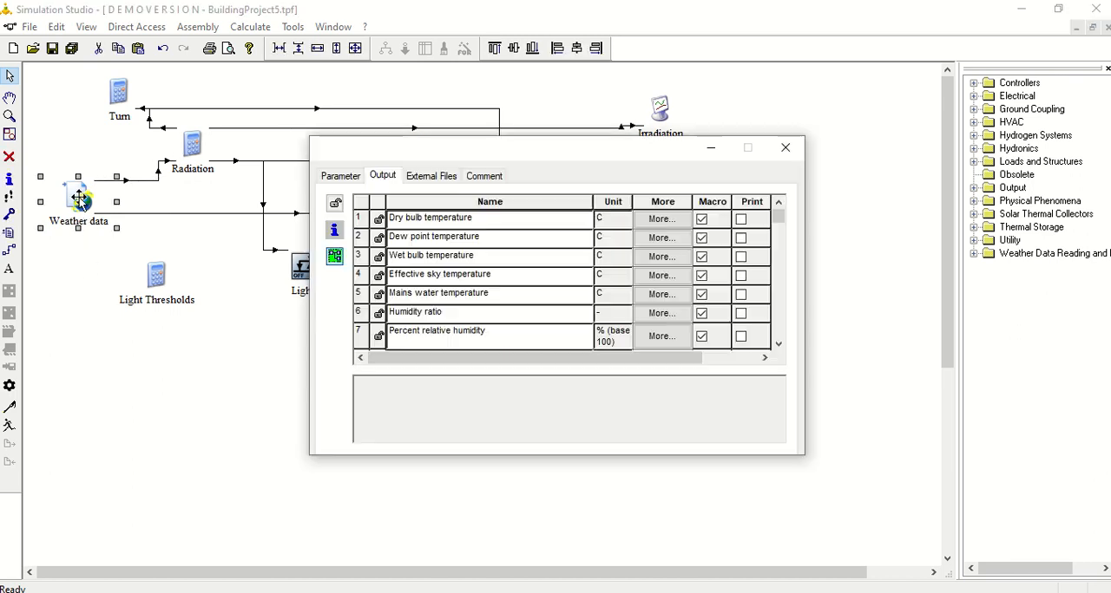
left_click(430, 176)
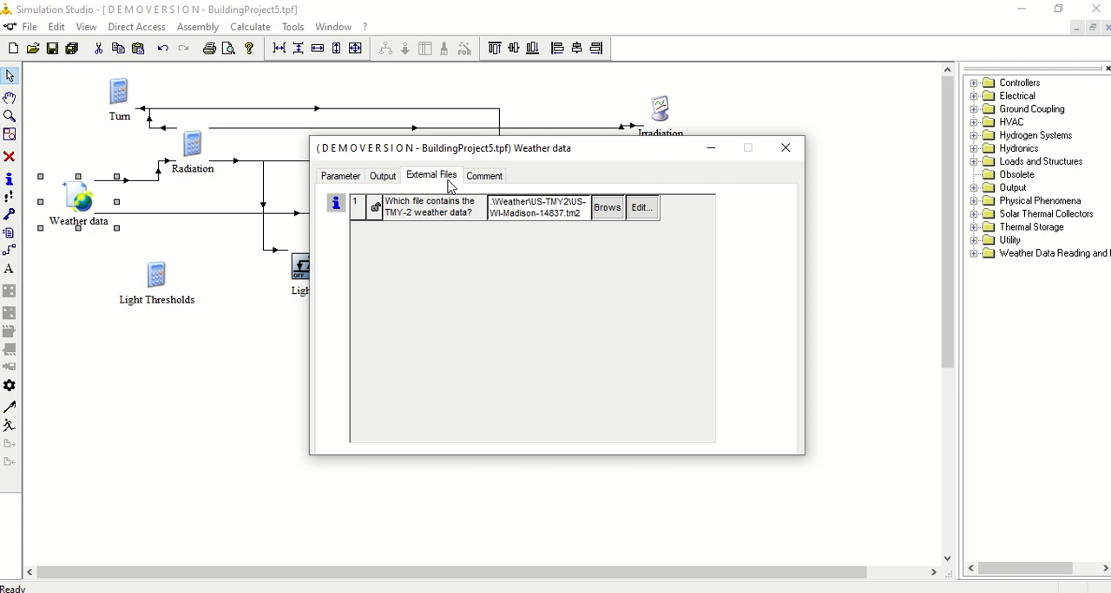
- Browse for the TMY-2 weather file in the TRNSYS18demo\Weather\Meteonorm\North-America folder on drive C
left_click(618, 208)
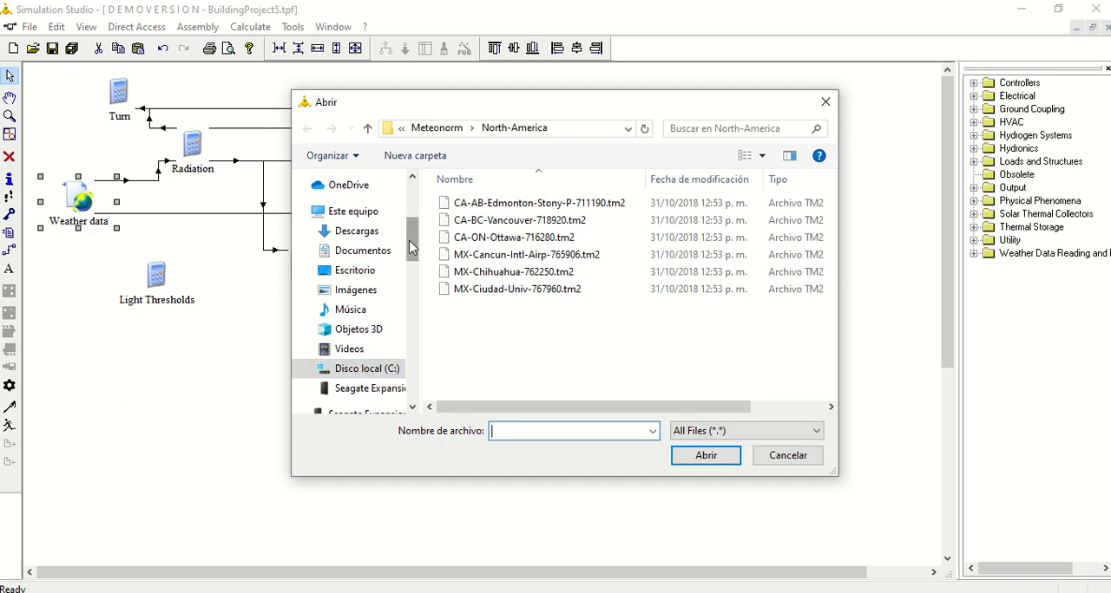
left_click_drag(412, 248, 414, 258)
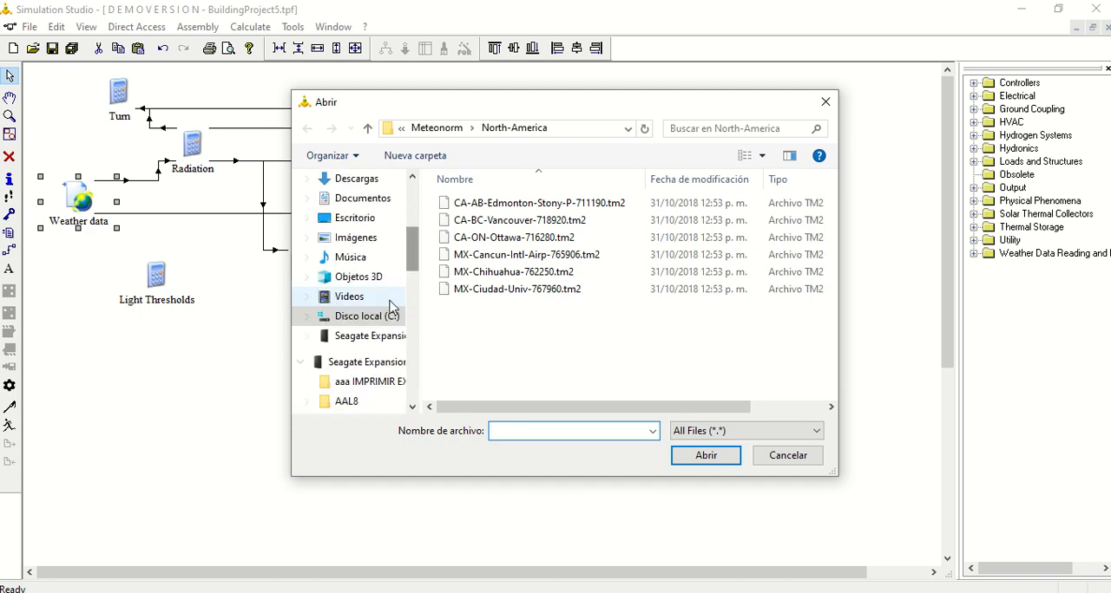
left_click(359, 318)
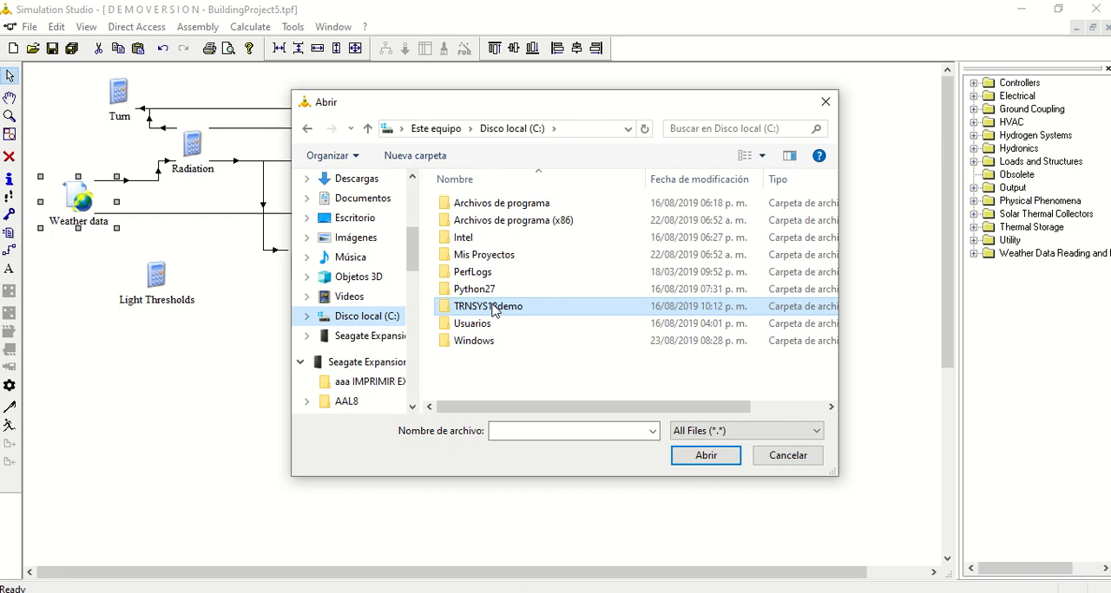
double_click(492, 308)
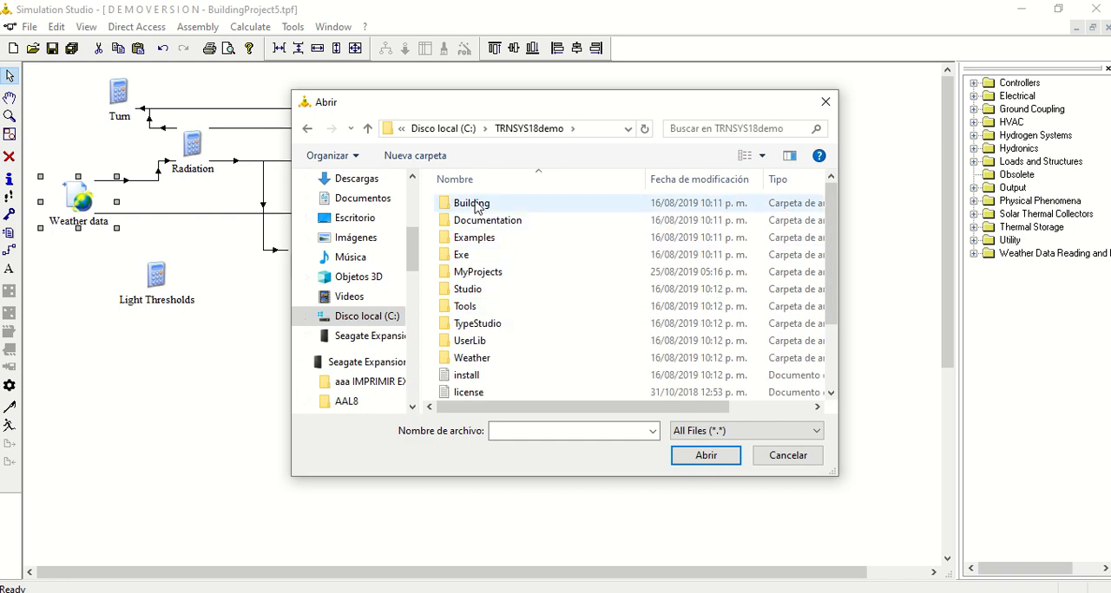
left_click(347, 318)
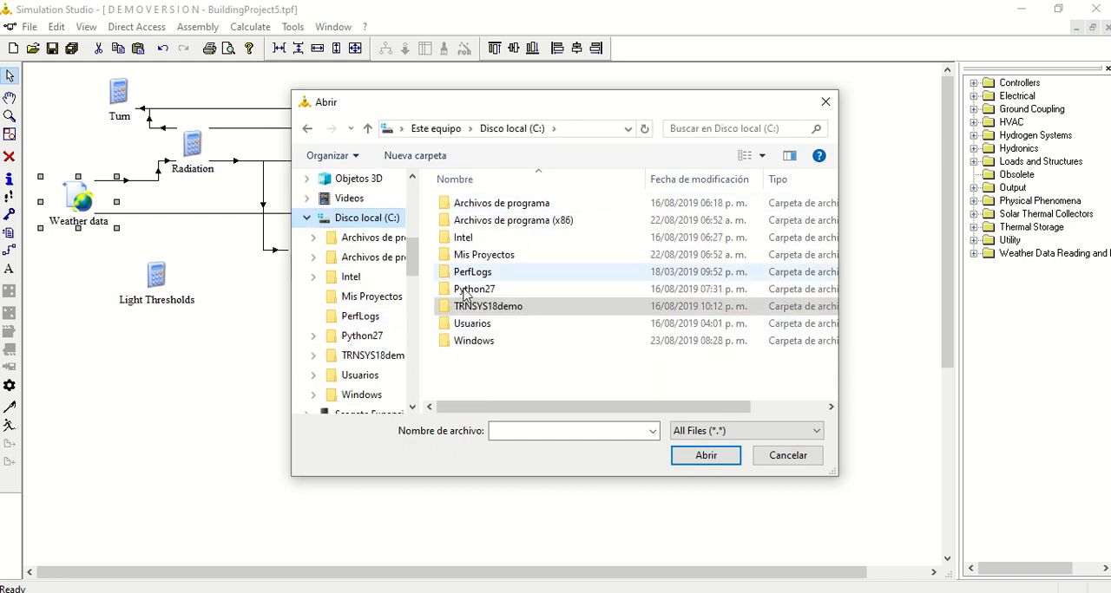
double_click(487, 308)
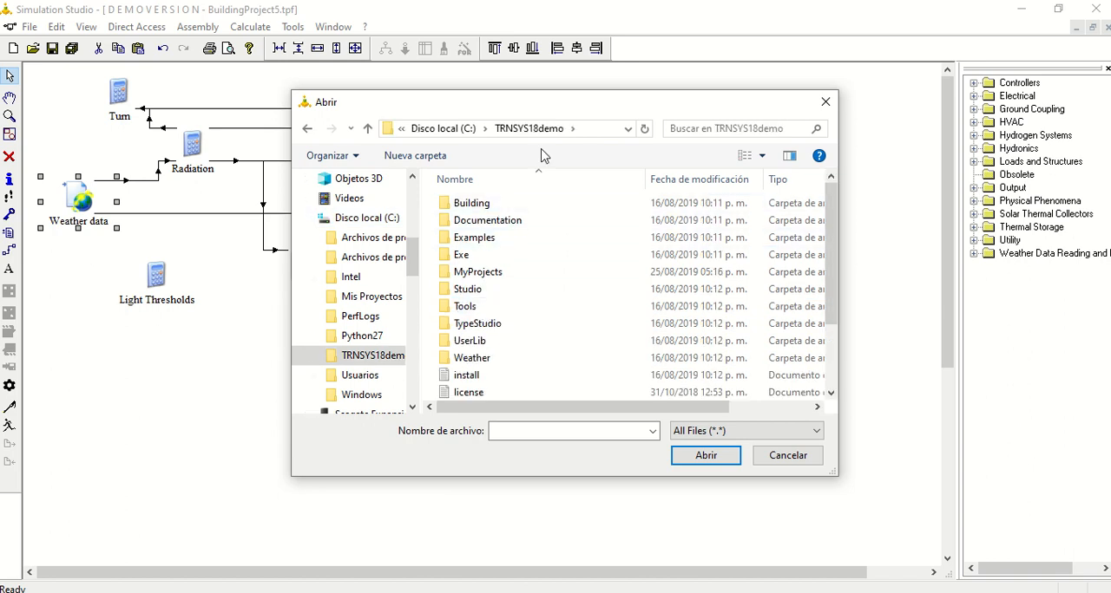
double_click(475, 359)
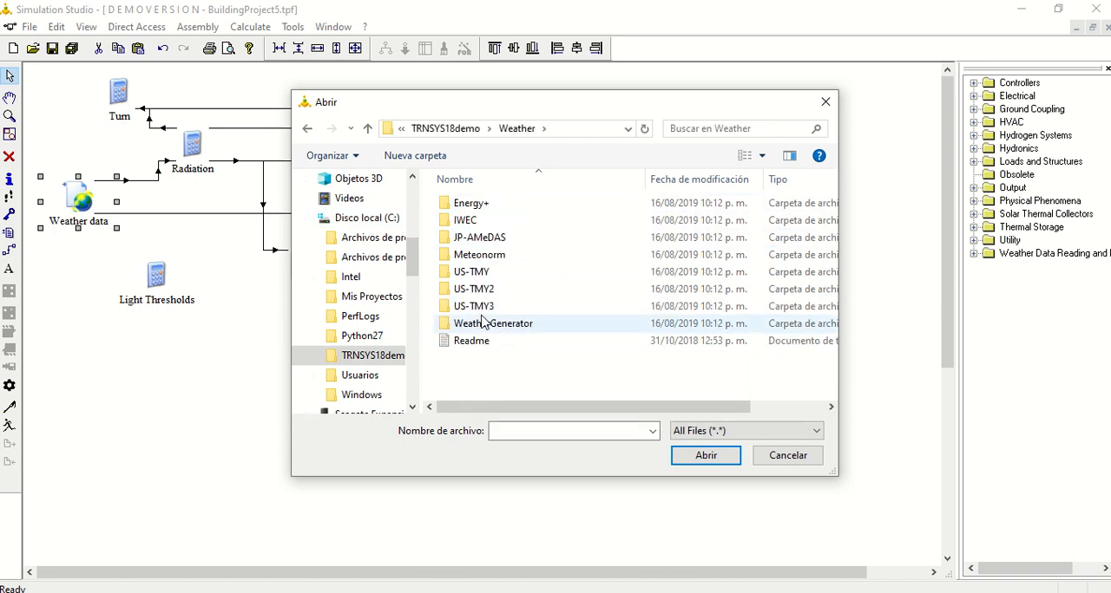
left_click(492, 260)
double_click(492, 260)
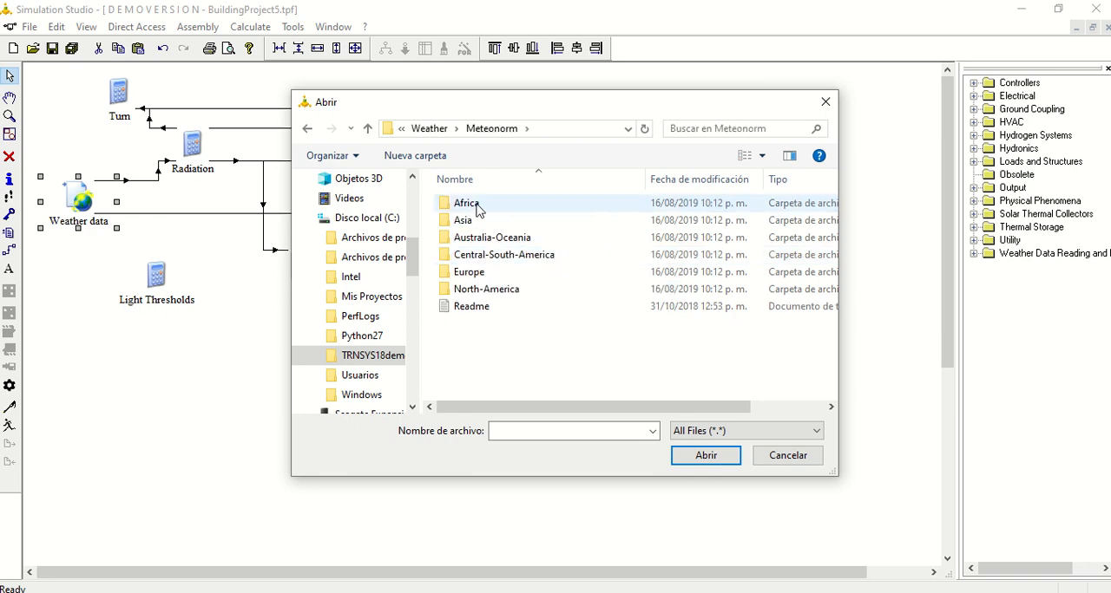
double_click(484, 292)
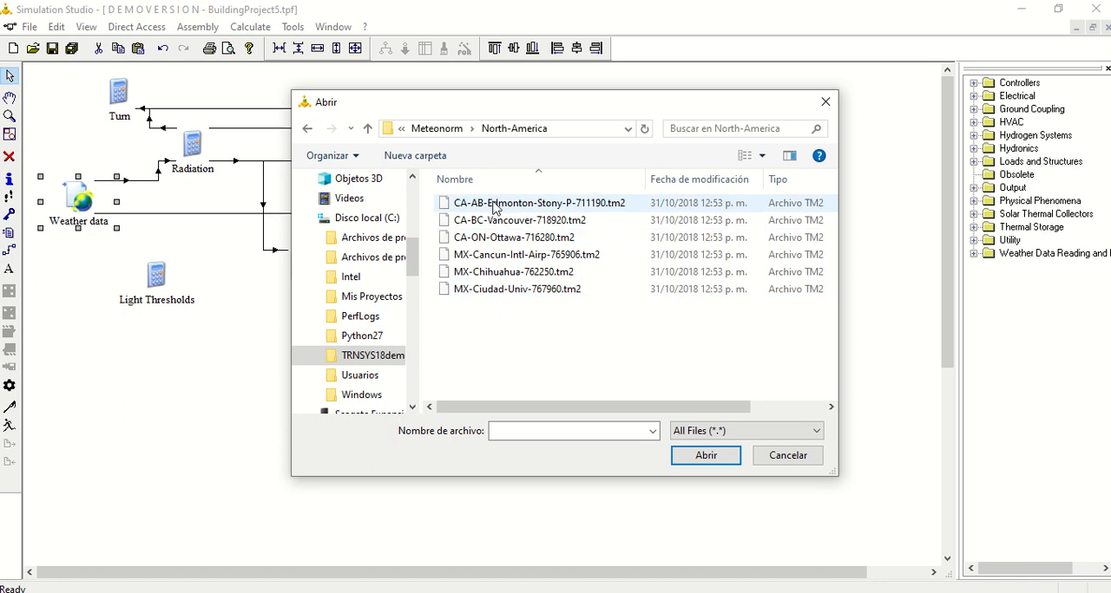
- Assign MX-Chihuahua-762250.tm2 as the Weather data component's TMY-2 file and close its settings
left_click(502, 273)
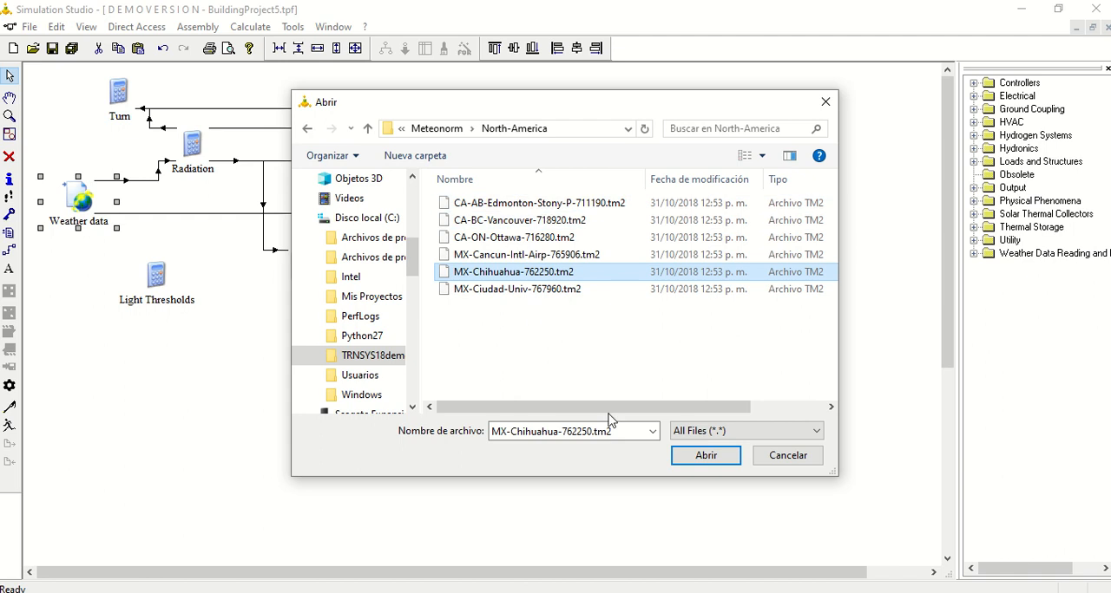
left_click(705, 457)
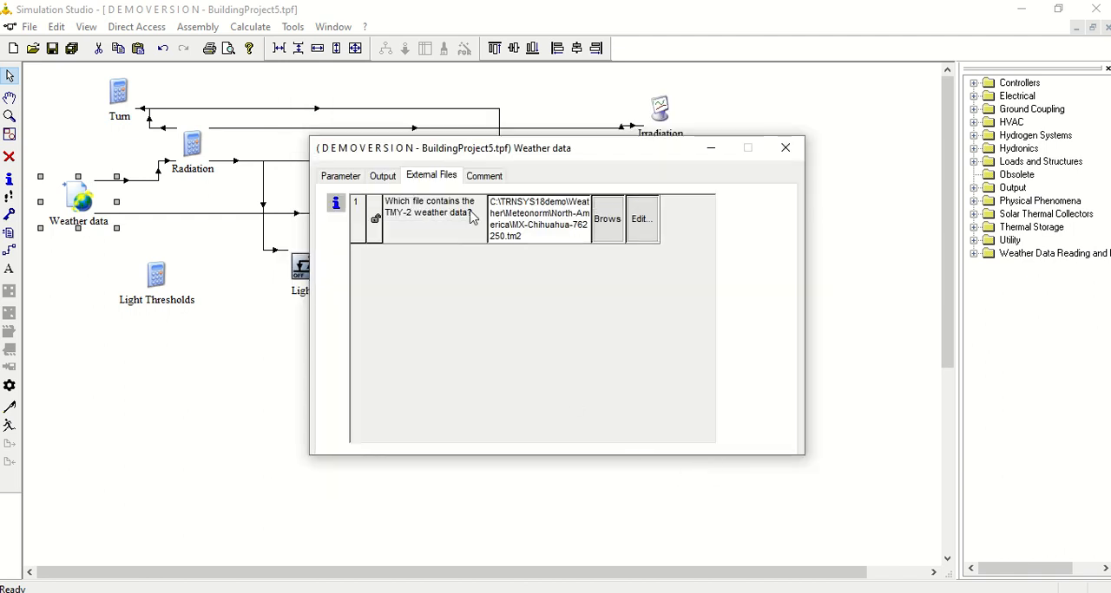
left_click(785, 148)
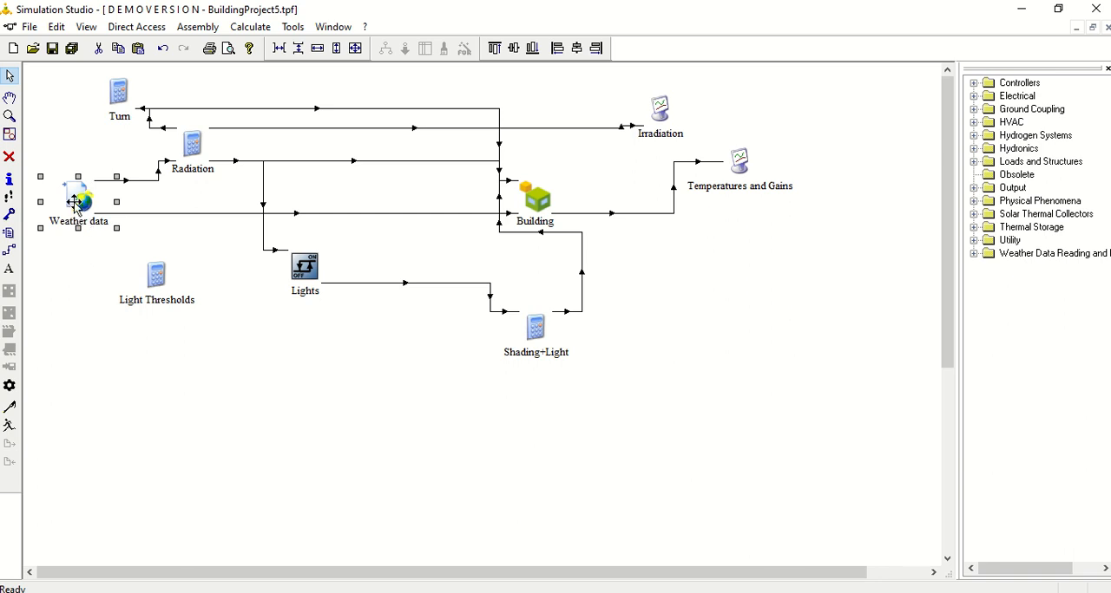
- Move the Radiation component to the right, then nudge Turn slightly right and Light Thresholds slightly up and right
left_click(415, 358)
left_click_drag(191, 145, 235, 145)
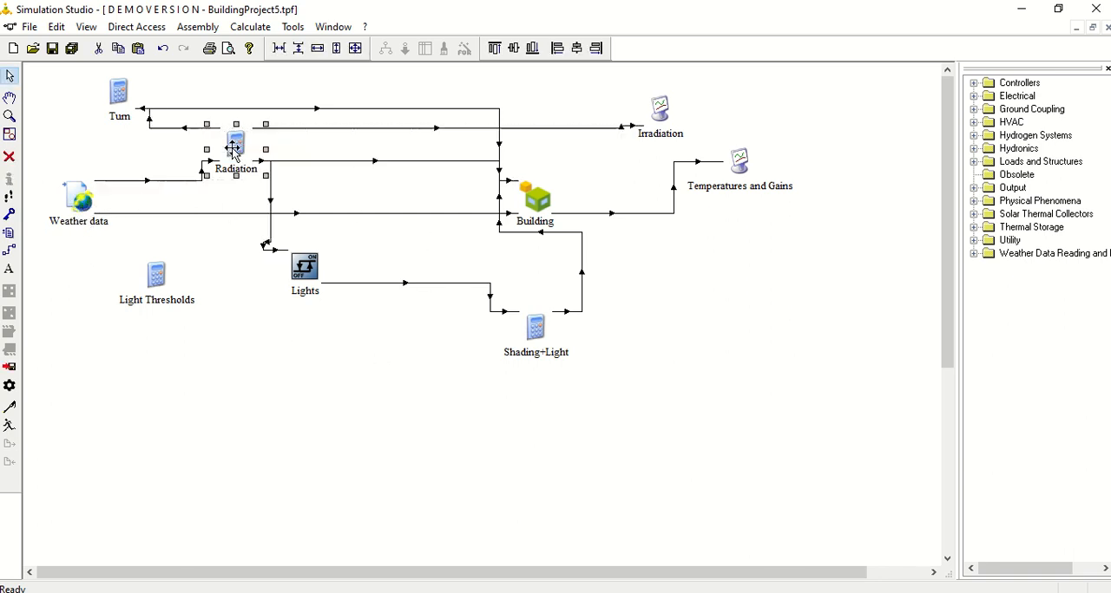
left_click_drag(127, 104, 135, 105)
left_click_drag(156, 286, 165, 269)
left_click(176, 348)
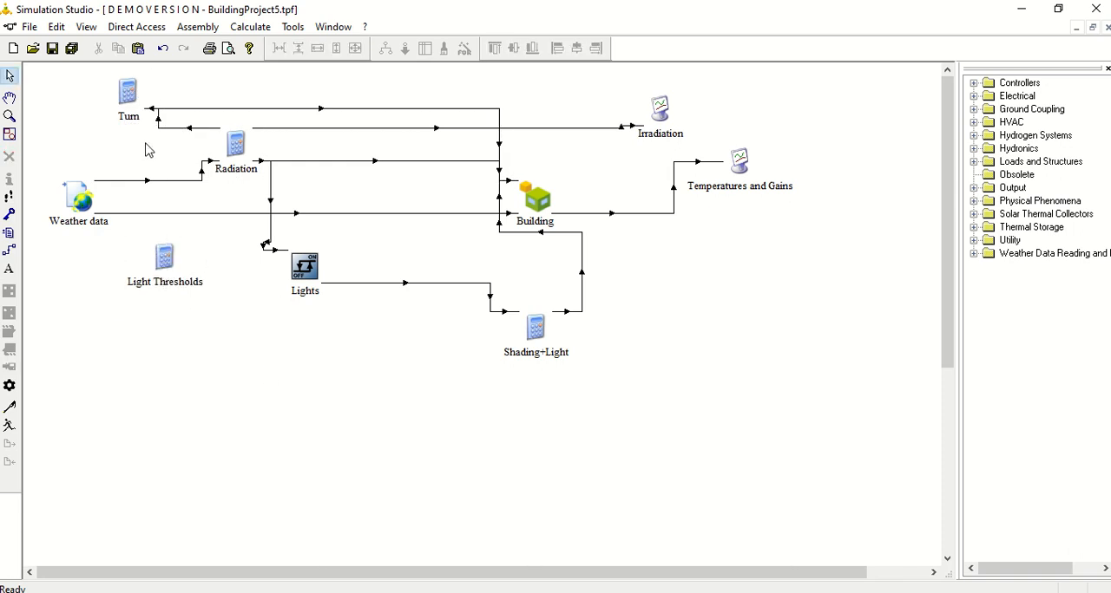
- Examine the equations of the Light Thresholds and Radiation components, including how Radiation defines AZEN, and close them
double_click(160, 255)
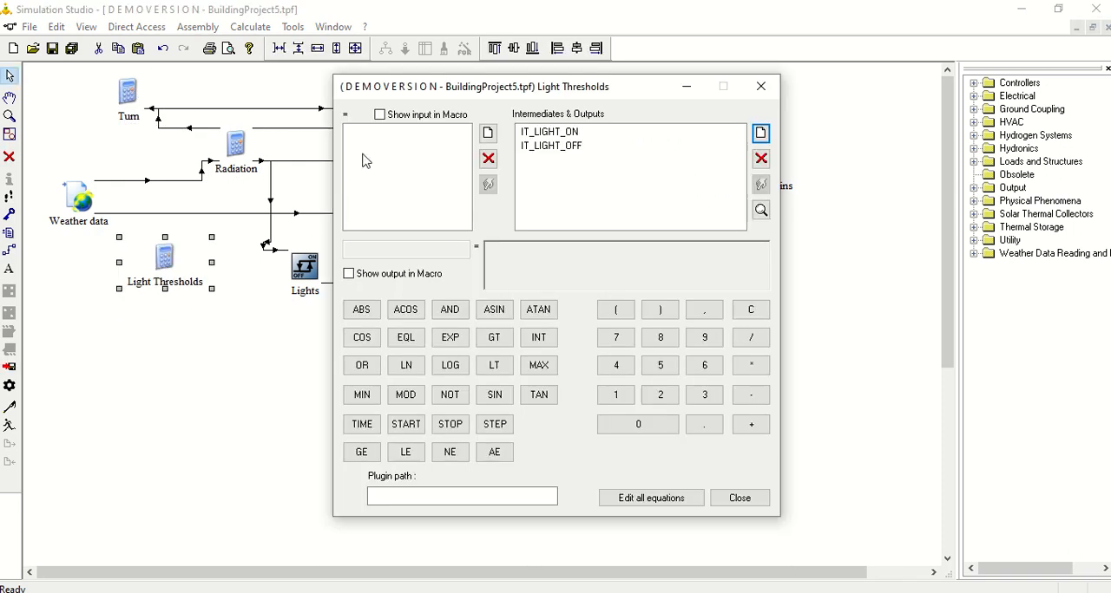
left_click(748, 504)
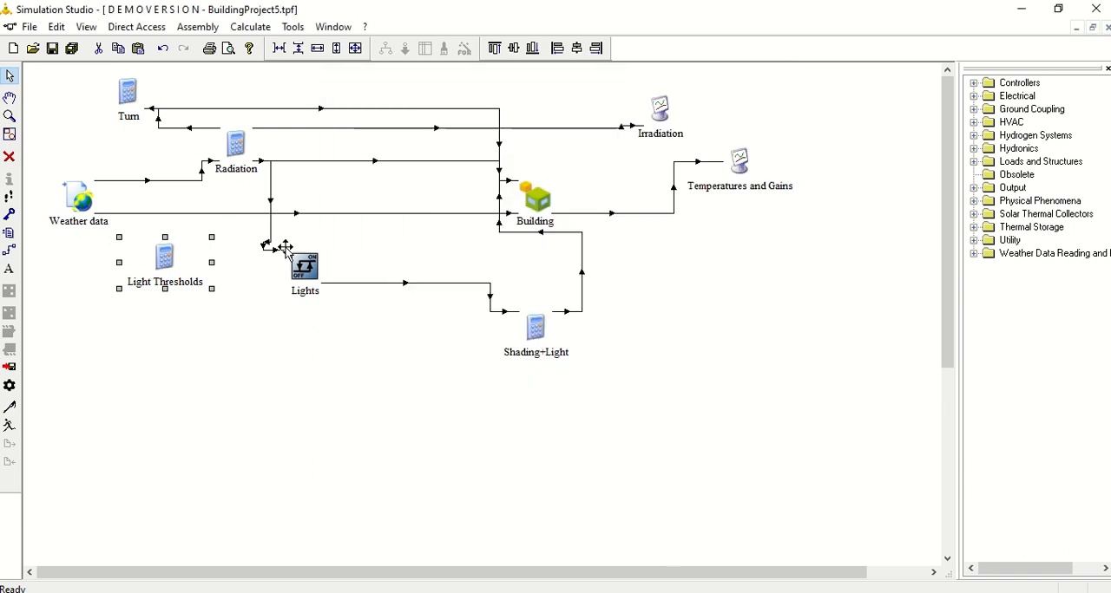
double_click(235, 141)
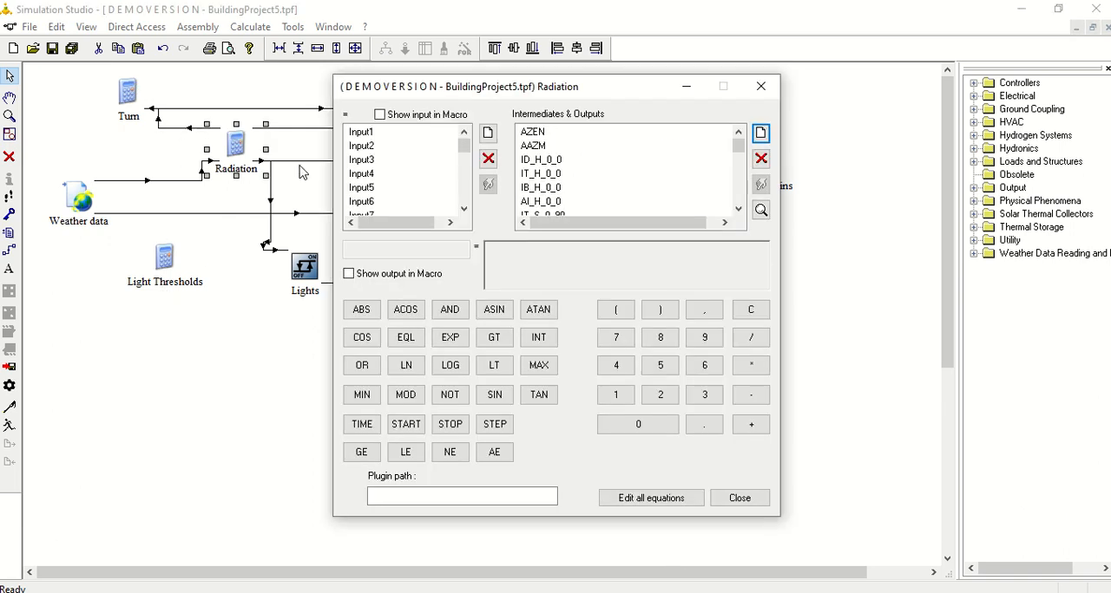
left_click(534, 133)
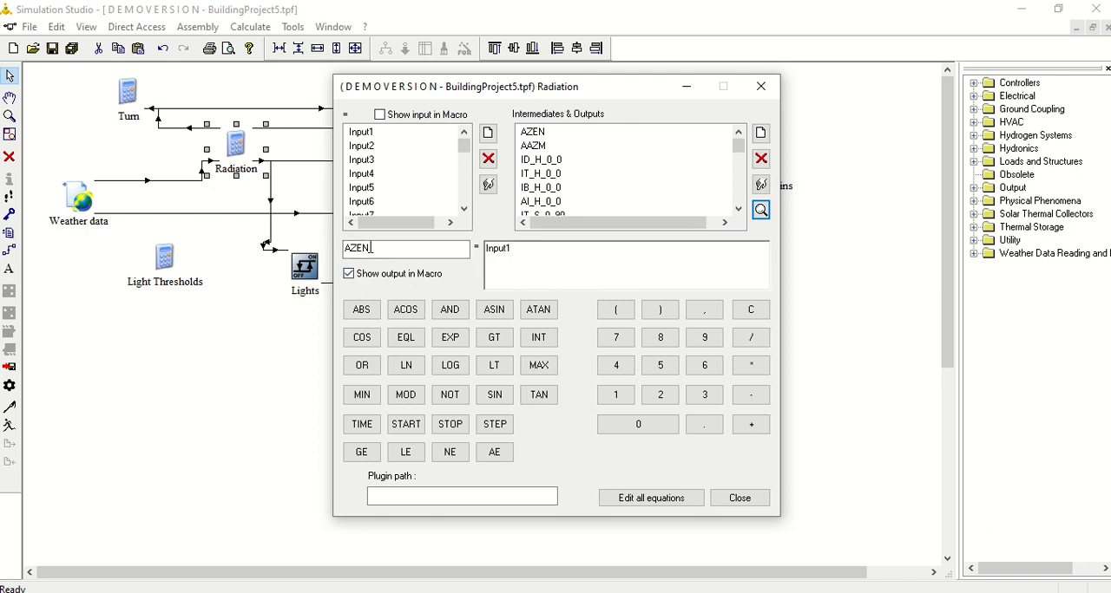
left_click_drag(521, 250, 487, 250)
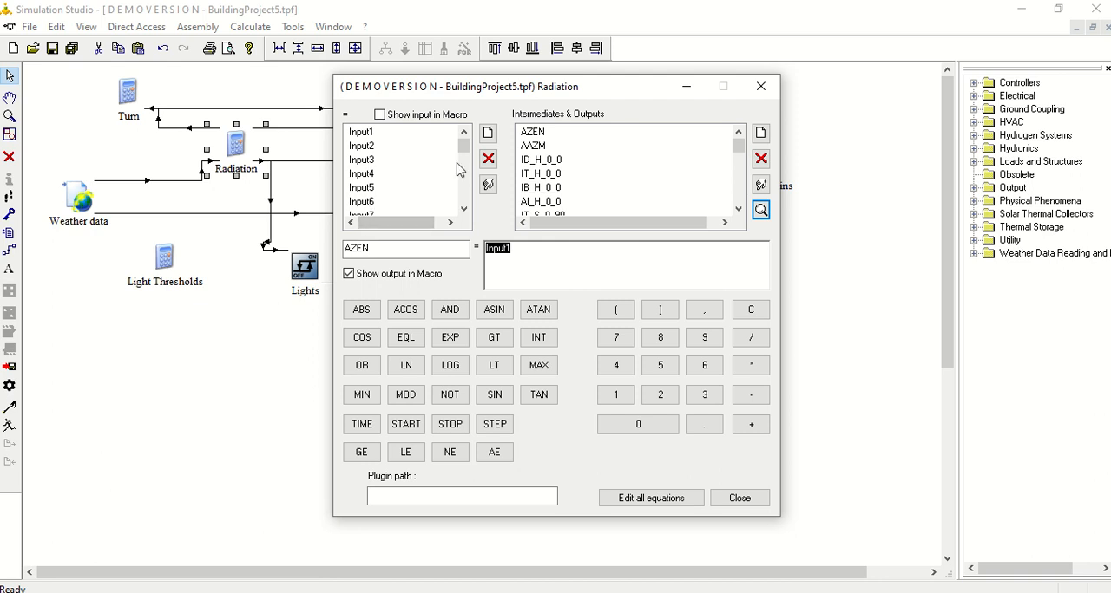
left_click(740, 500)
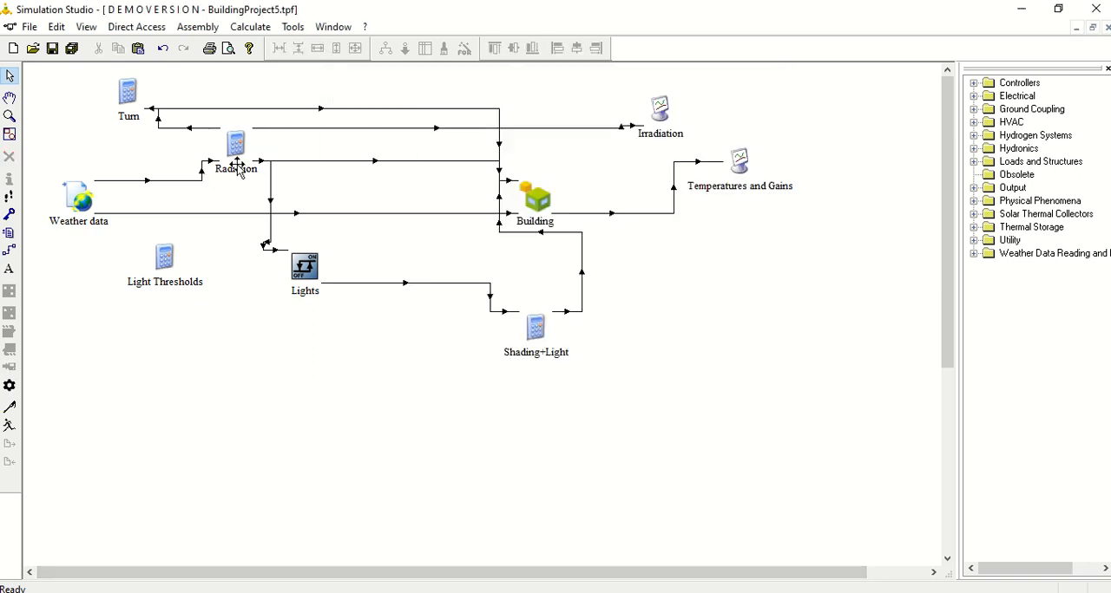
left_click(546, 194)
left_click(658, 114)
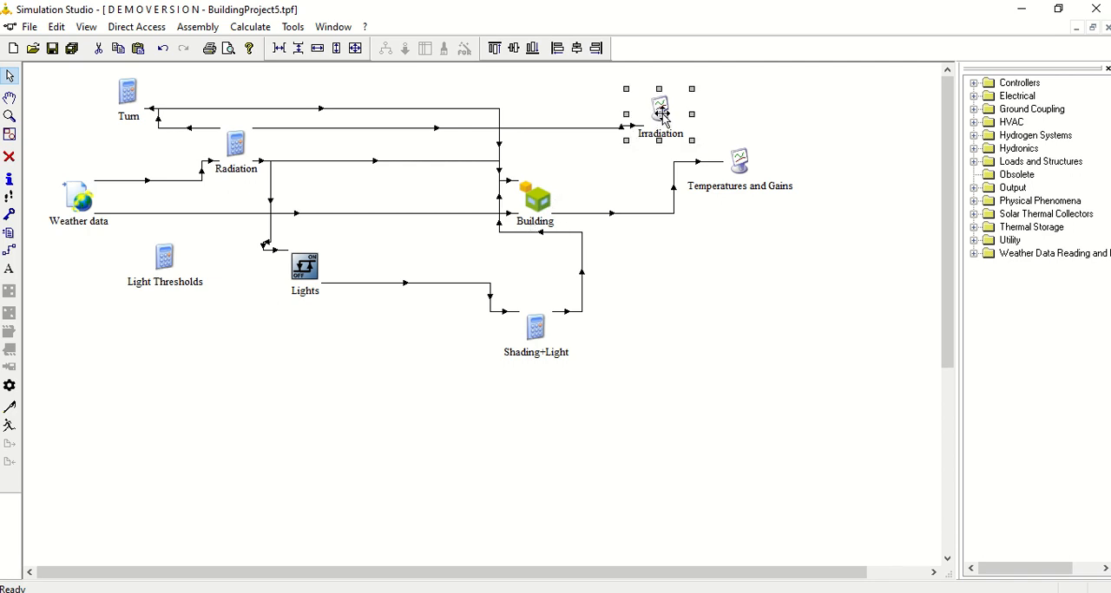
left_click(744, 169)
left_click(659, 107)
left_click(736, 165)
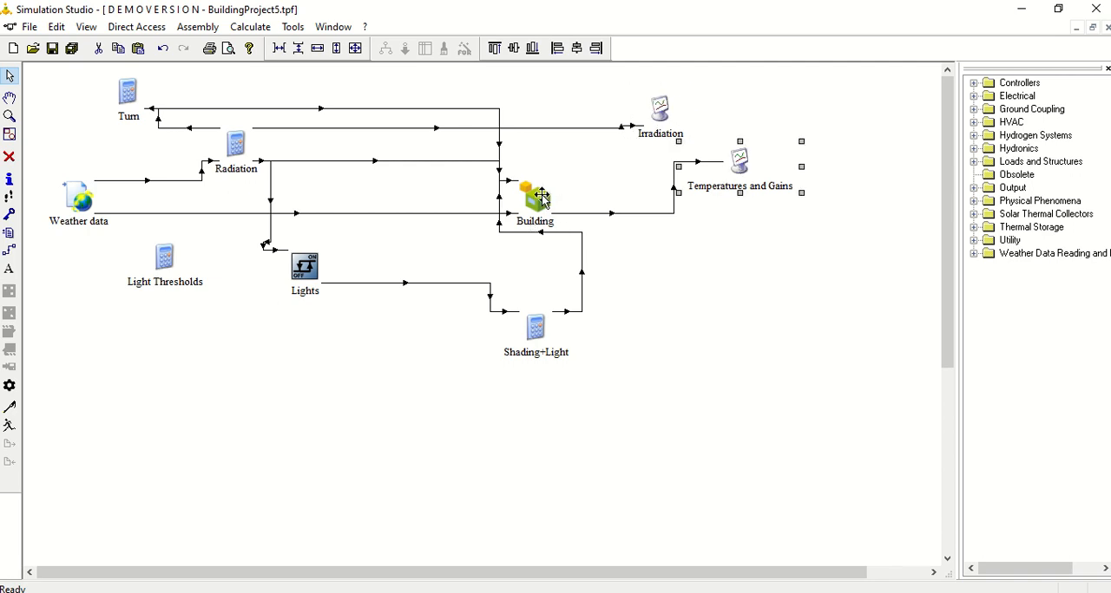
- Nudge the Building component slightly up and to the right in the diagram
left_click(531, 200)
left_click_drag(532, 199, 548, 184)
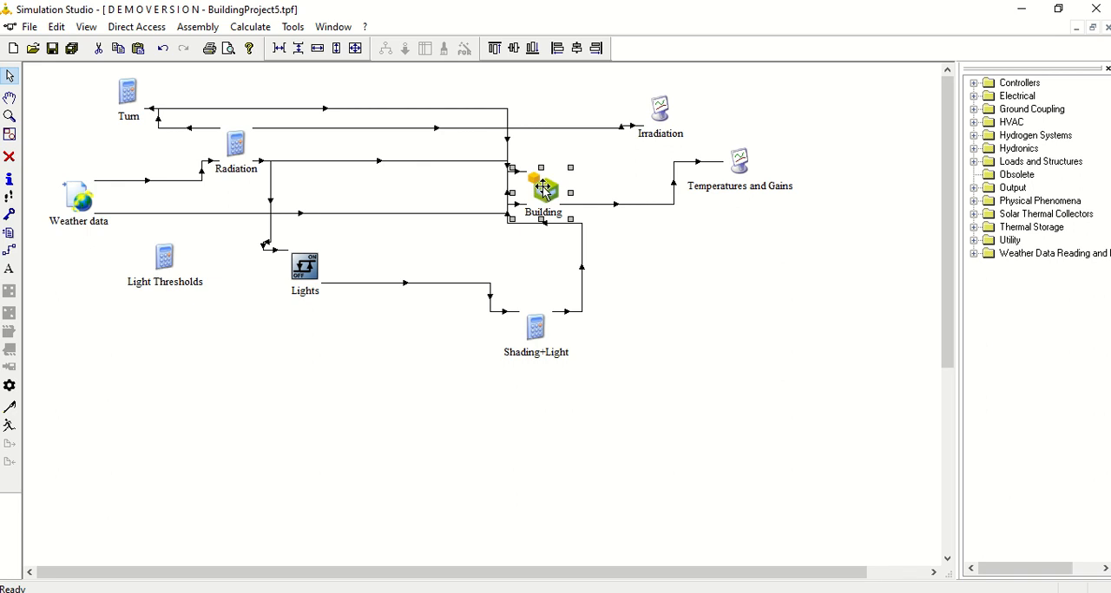
left_click(261, 364)
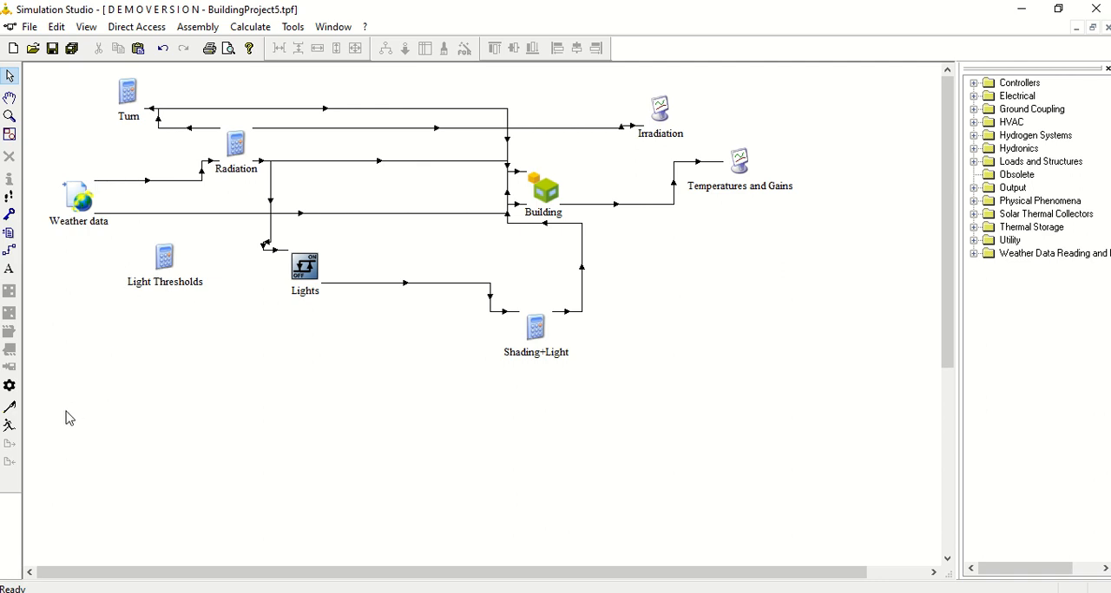
- Run the simulation, keep the online plotter open to review the Temperatures and Irradition plots, and close it
left_click(9, 426)
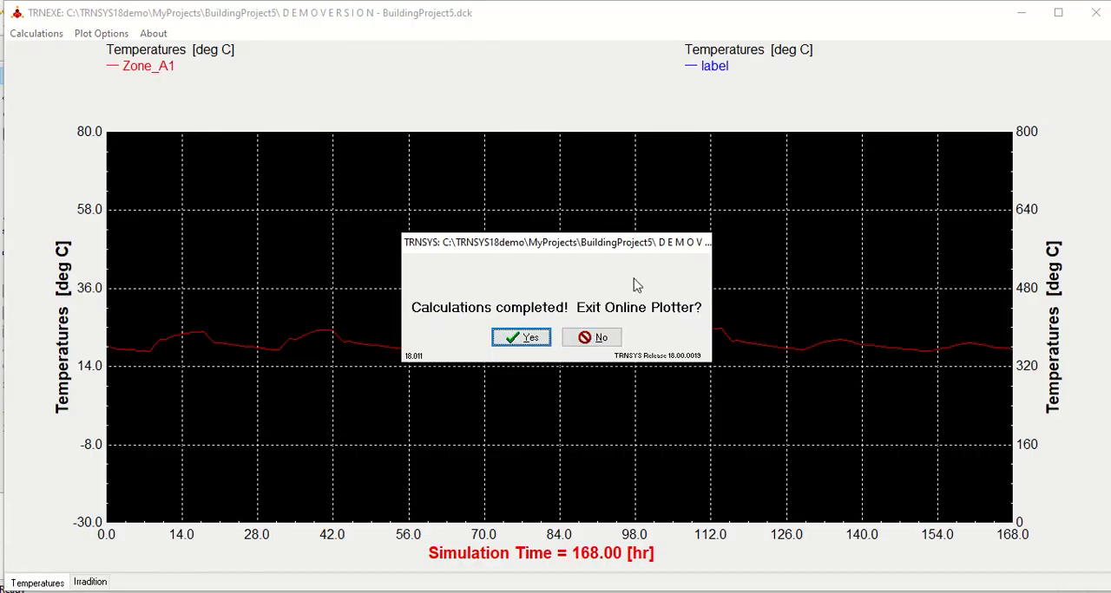
left_click(594, 344)
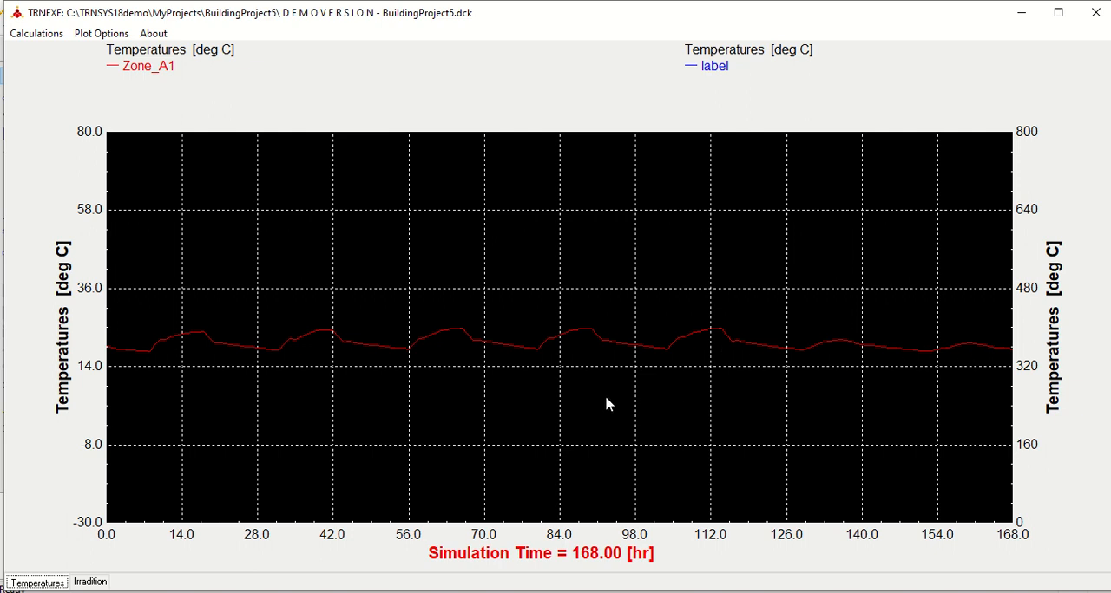
left_click(93, 581)
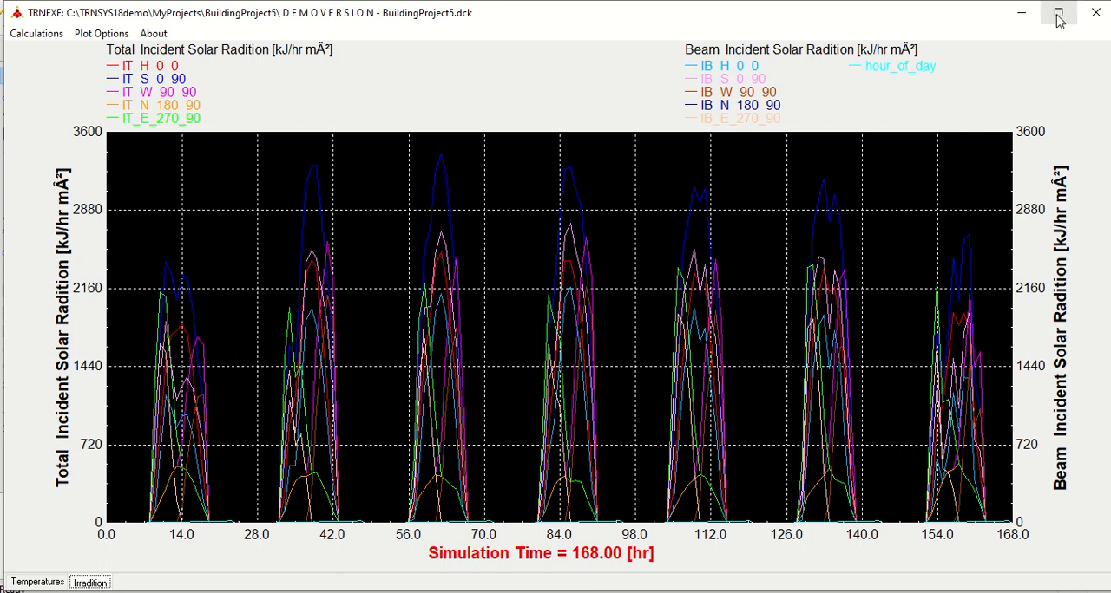
mouse_move(546, 4)
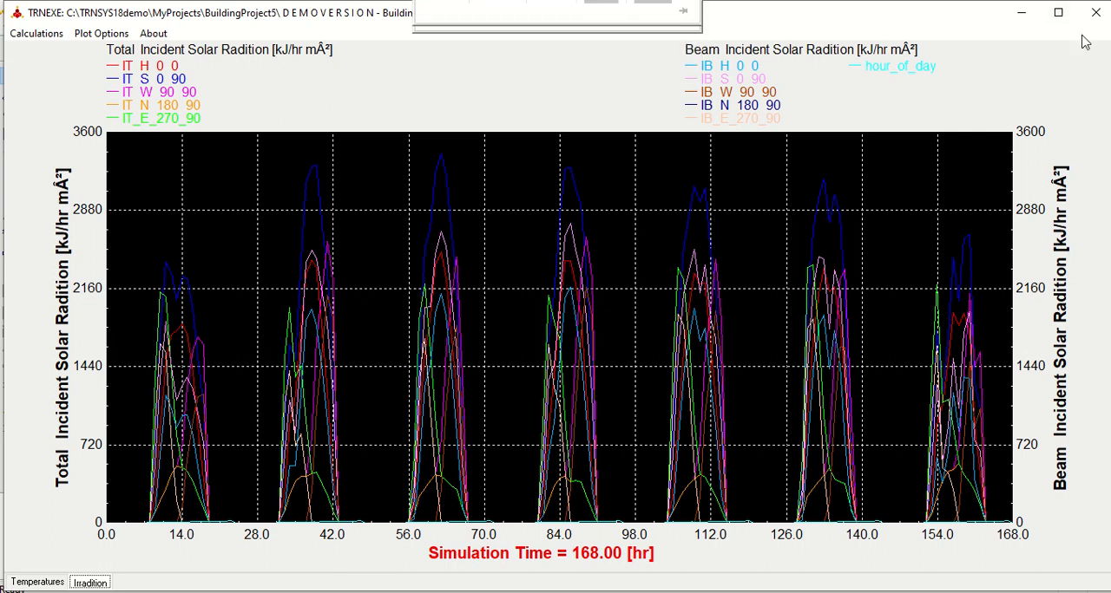
left_click(55, 587)
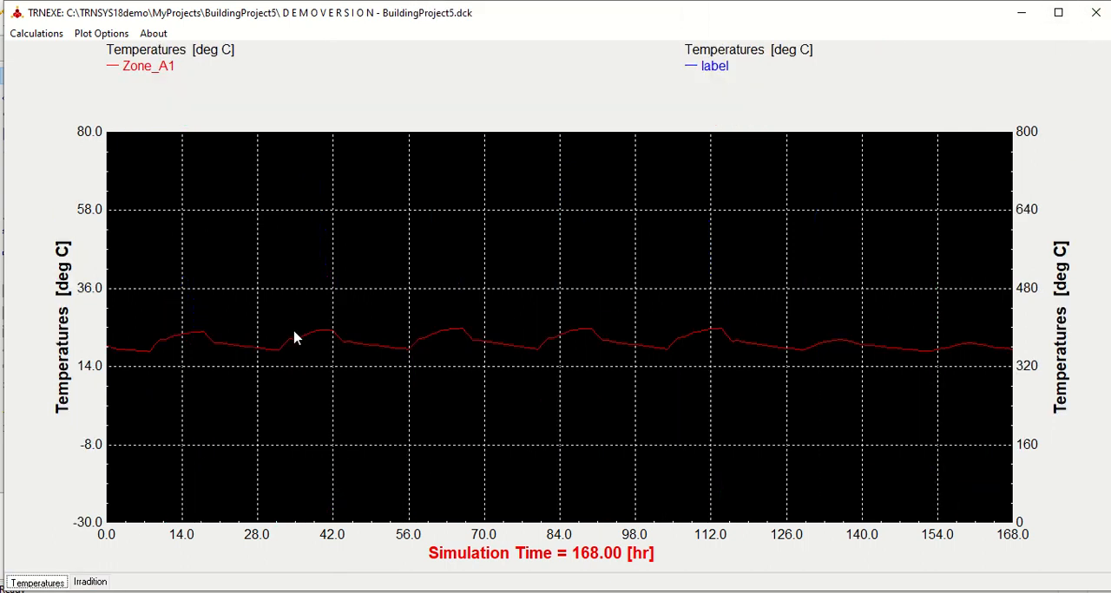
left_click(1097, 13)
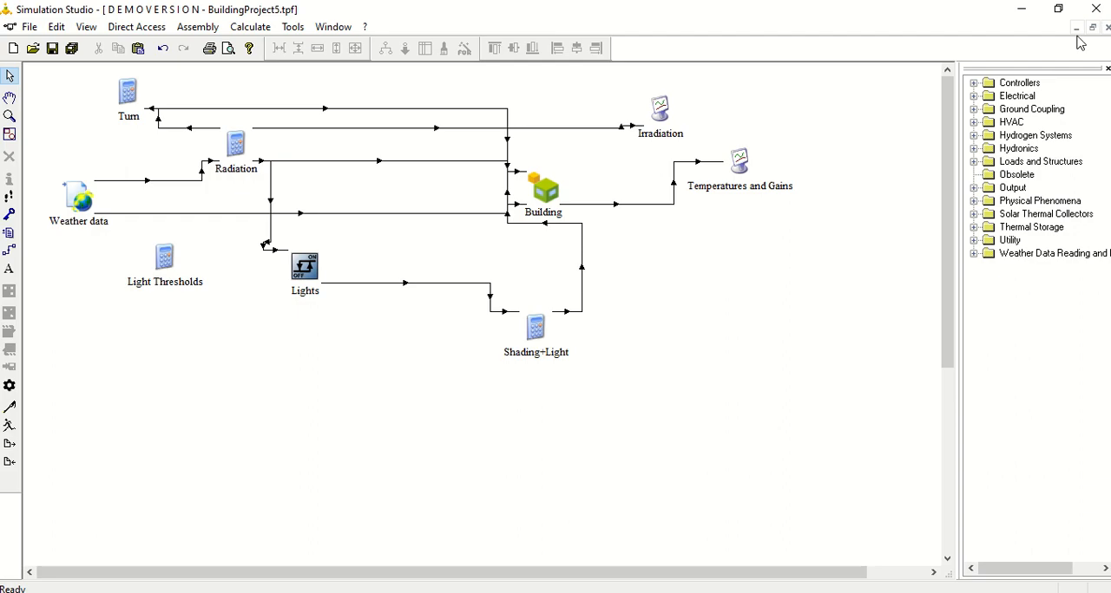
- Delete the Irradiation plotter and shift Building and the Temperatures and Gains plotter slightly up and to the right
left_click(659, 115)
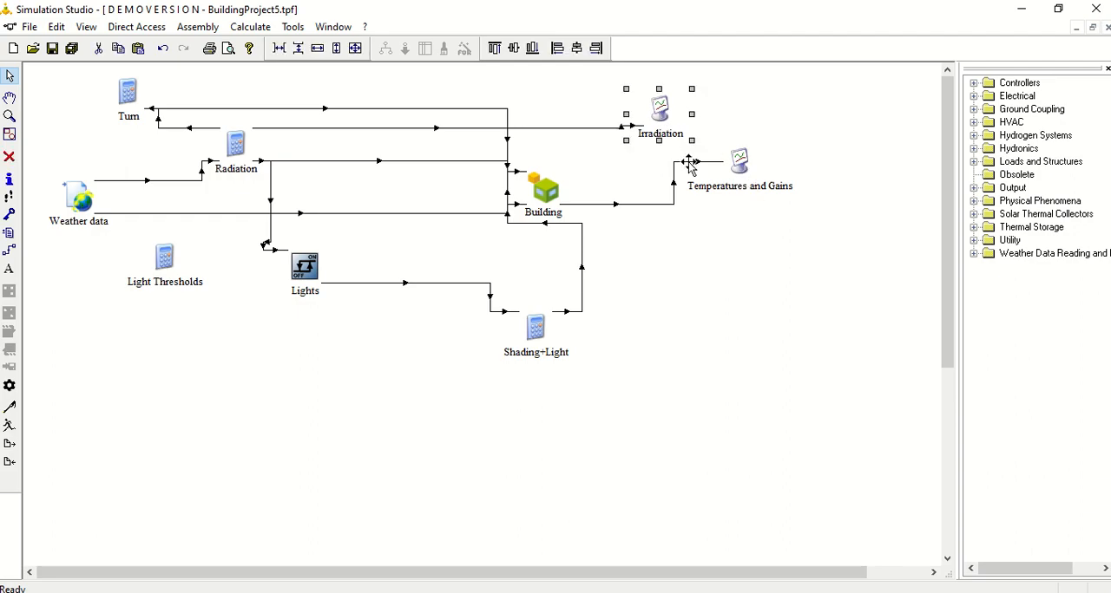
key("Delete")
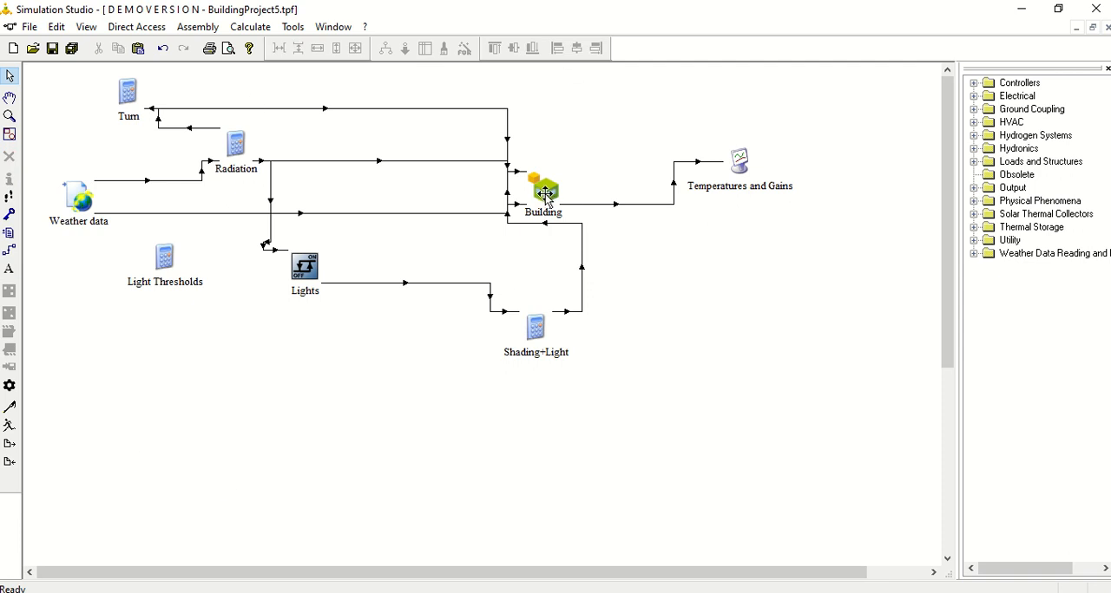
left_click_drag(544, 191, 556, 173)
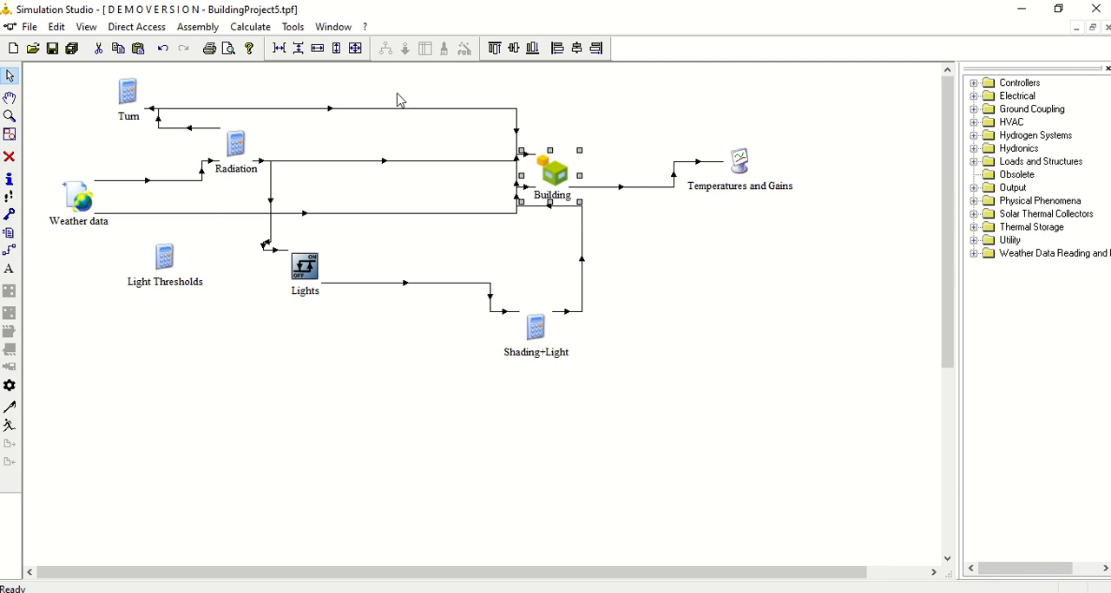
left_click_drag(556, 172, 563, 164)
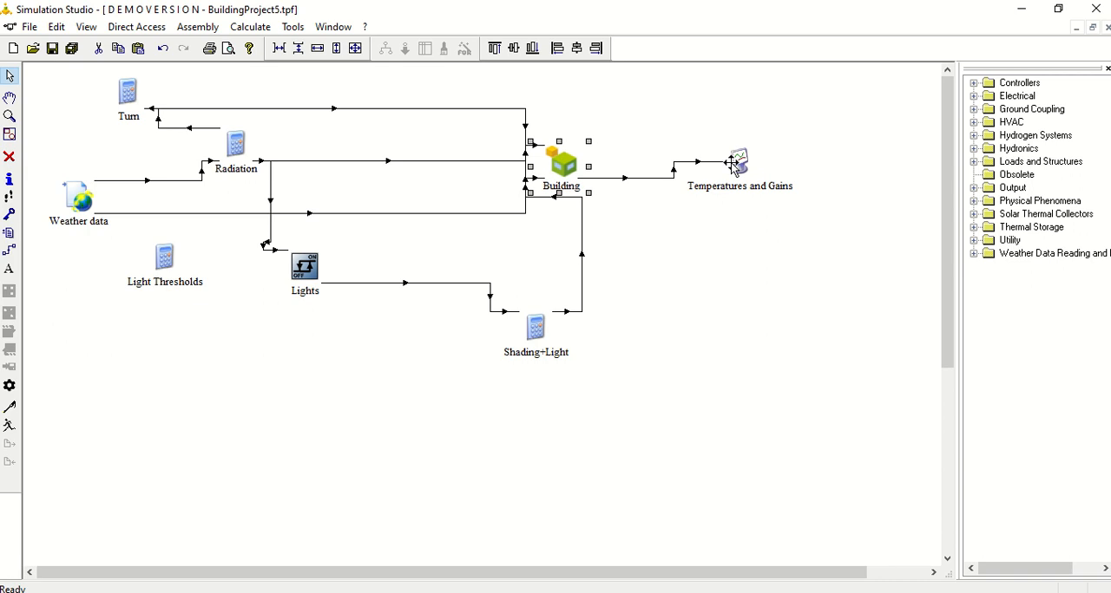
mouse_move(738, 169)
left_mouse_down()
mouse_move(758, 217)
mouse_move(748, 155)
left_mouse_up()
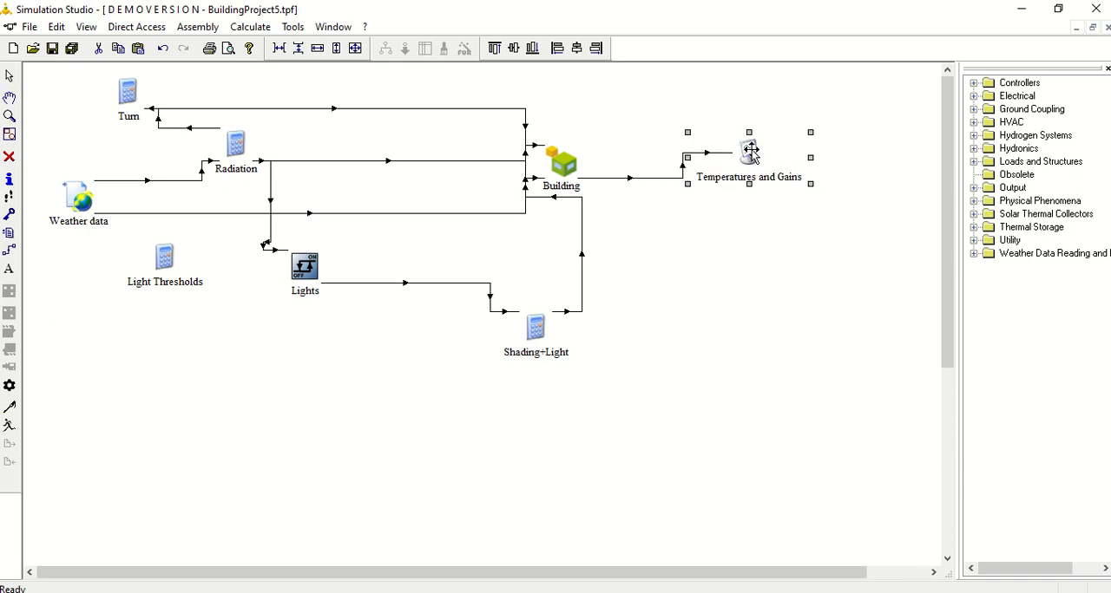
- Examine the Temperatures and Gains plotter's parameters and the variable mapping of its link from Building, leaving both unaltered
double_click(749, 155)
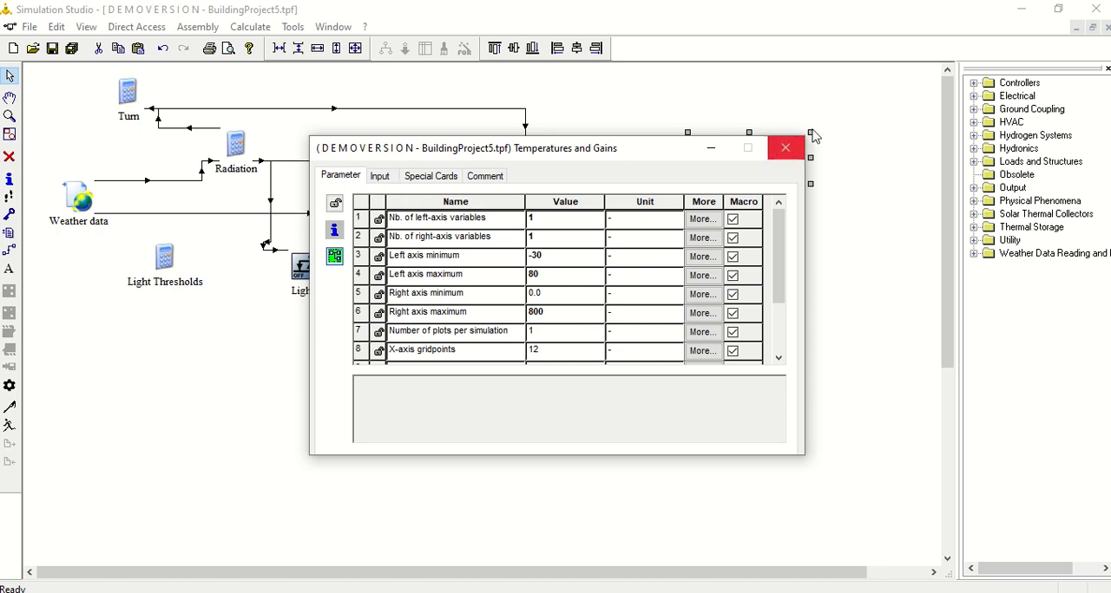
left_click(785, 148)
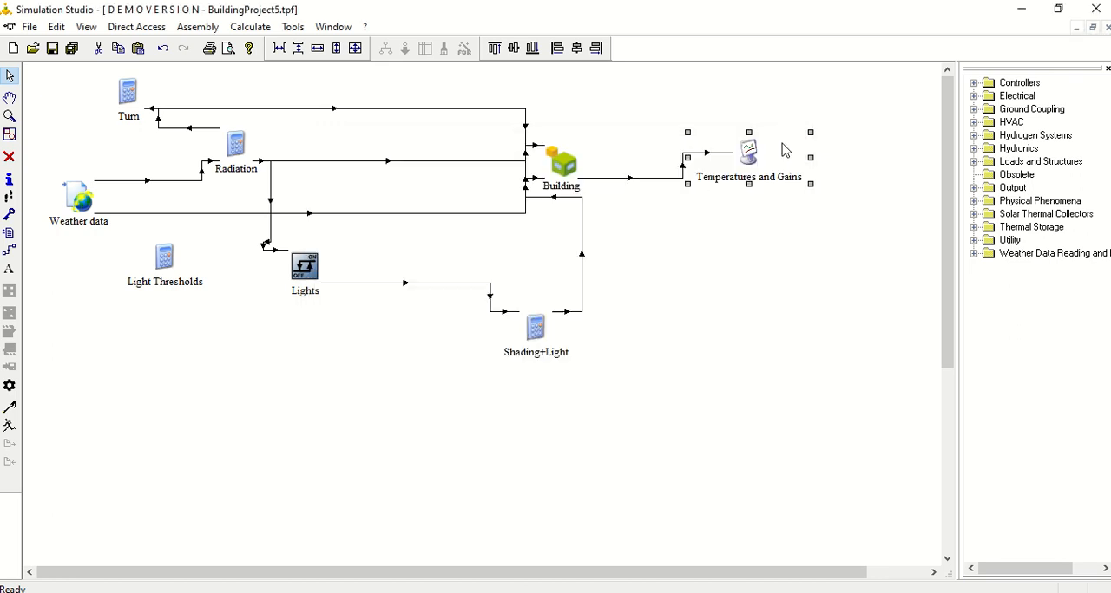
left_click(681, 177)
double_click(681, 177)
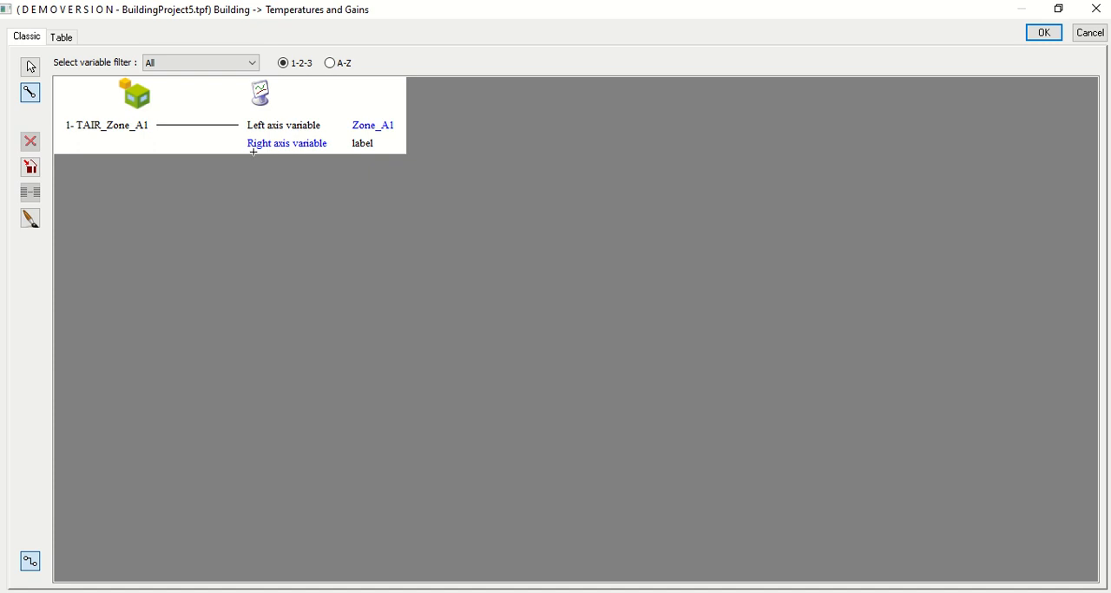
left_click(1089, 33)
left_click(55, 295)
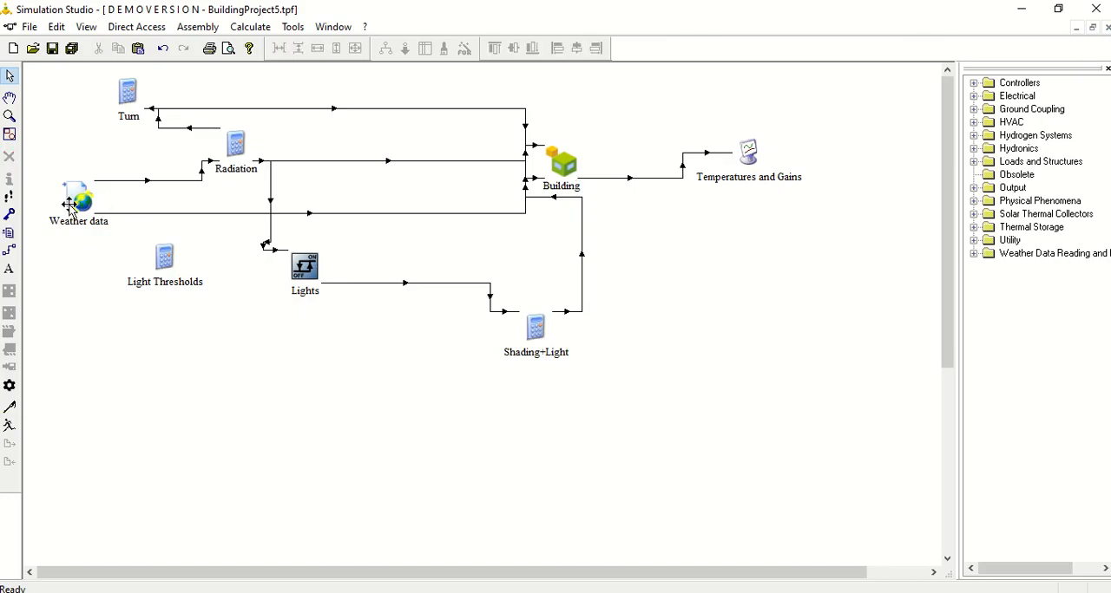
- Link Weather data to the Temperatures and Gains plotter and try connecting Dry bulb temperature to the right axis variable
left_click(11, 250)
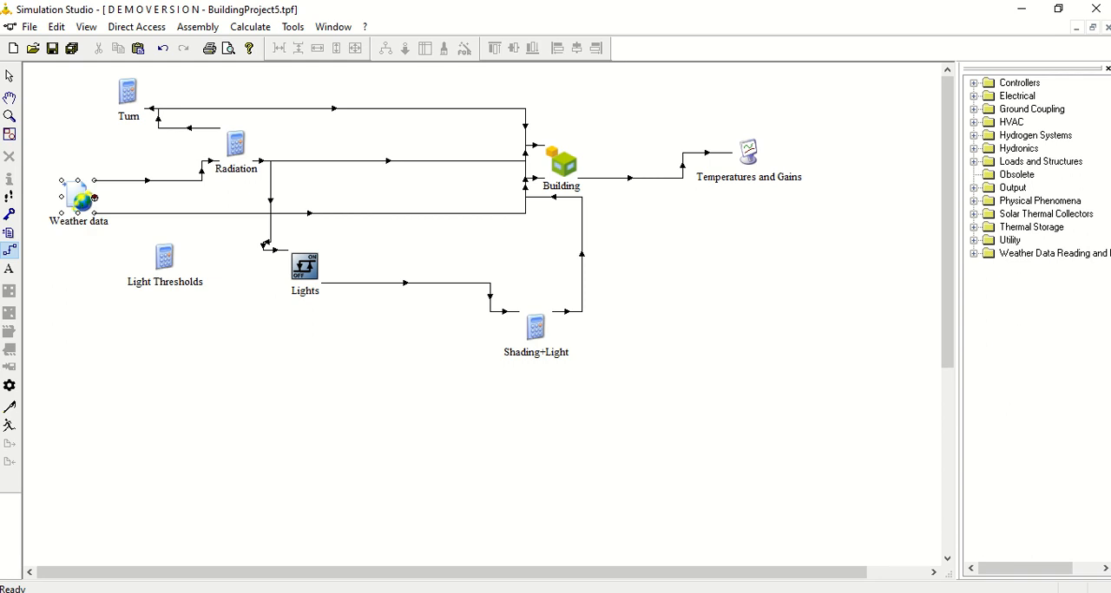
left_click(95, 198)
left_click(734, 137)
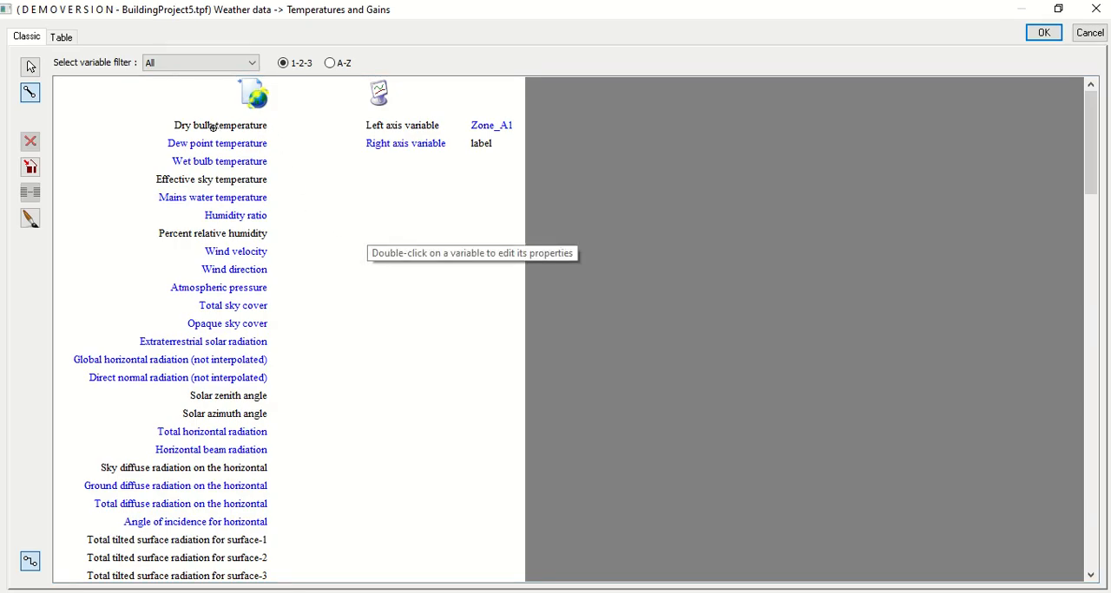
left_click(264, 126)
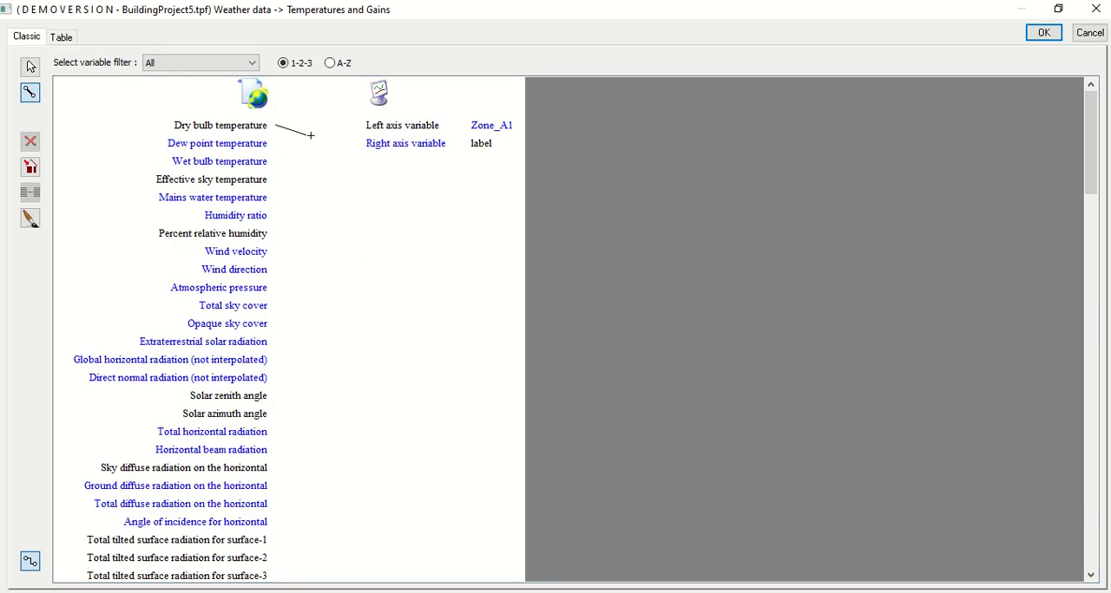
left_click(373, 148)
left_click(1090, 33)
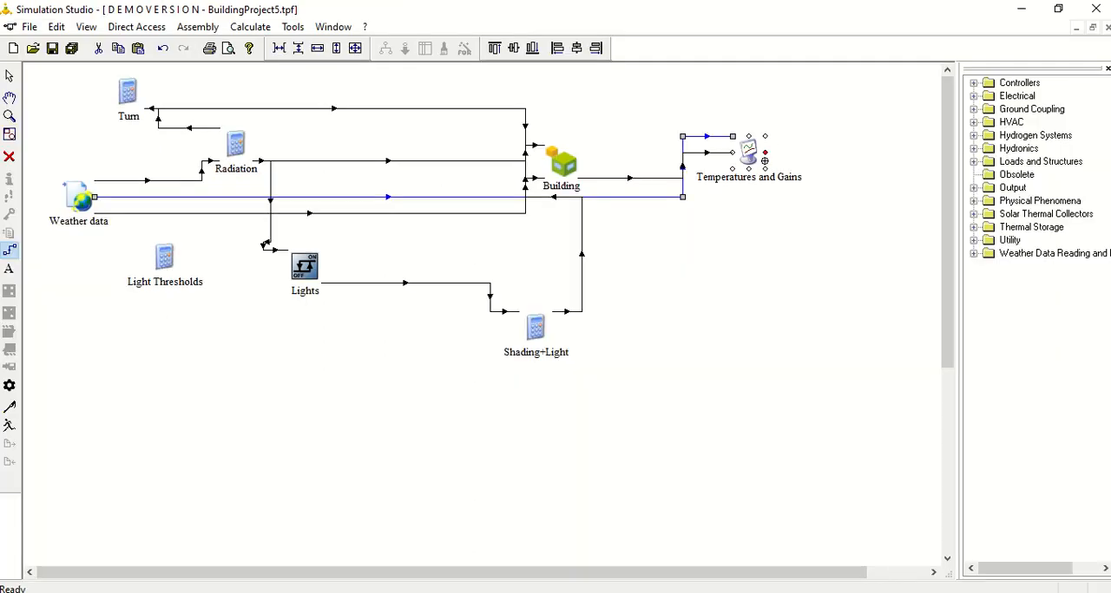
- Reopen the Weather data link to the plotter, map Dry bulb temperature to the right axis variable and accept the mapping
left_click(10, 76)
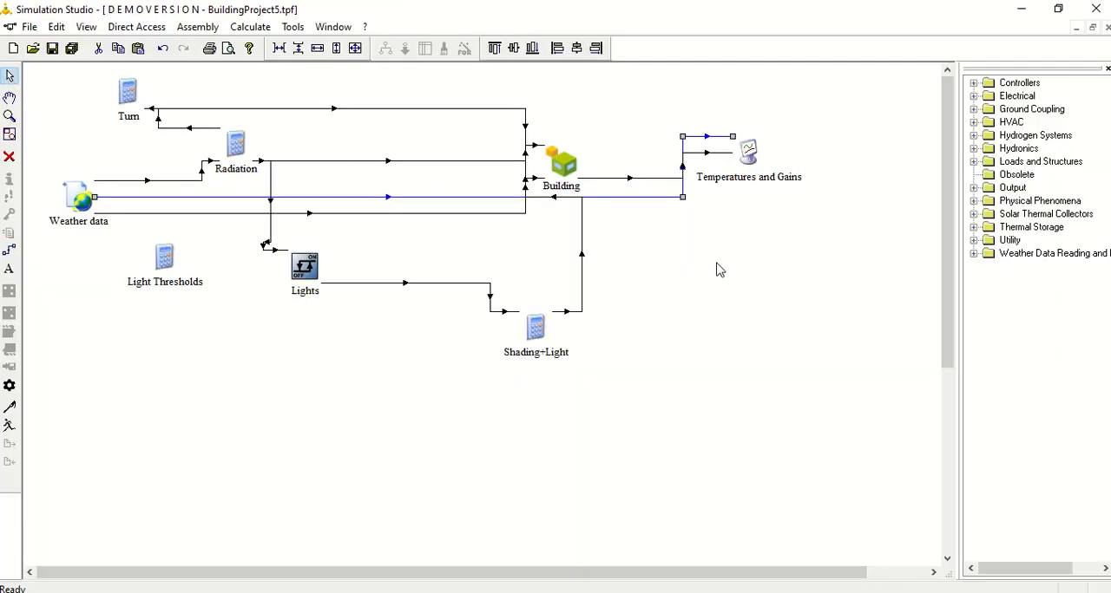
left_click(717, 268)
double_click(669, 201)
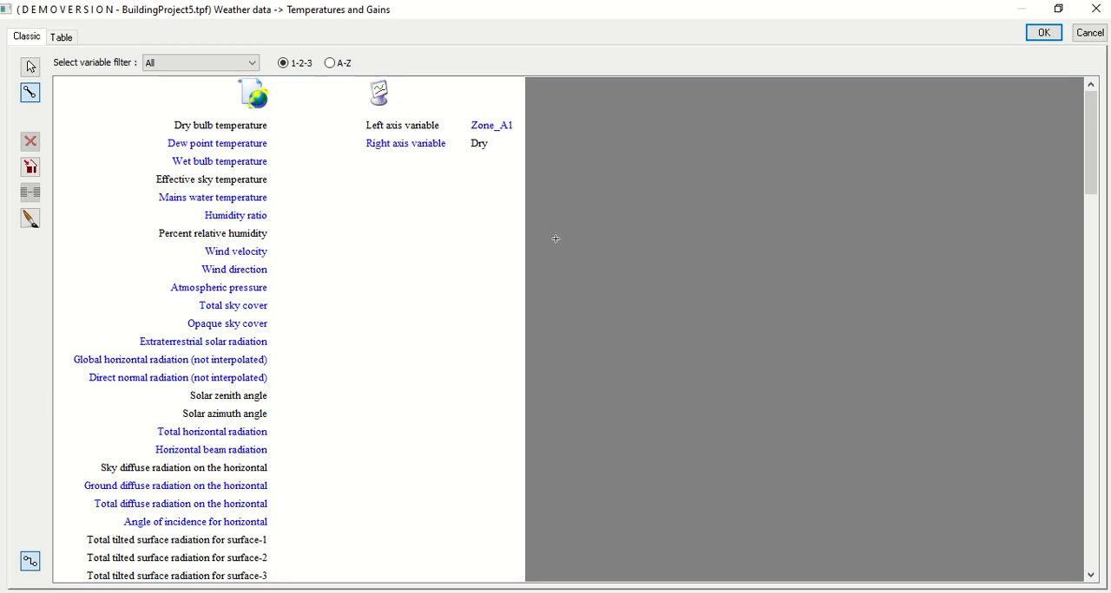
left_click(373, 146)
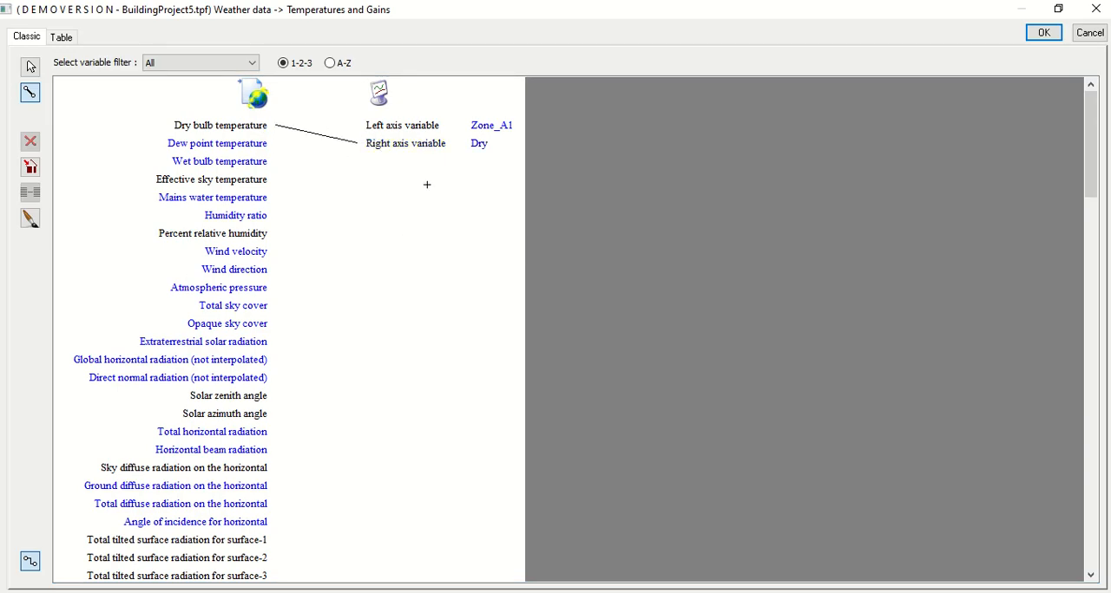
left_click(1043, 33)
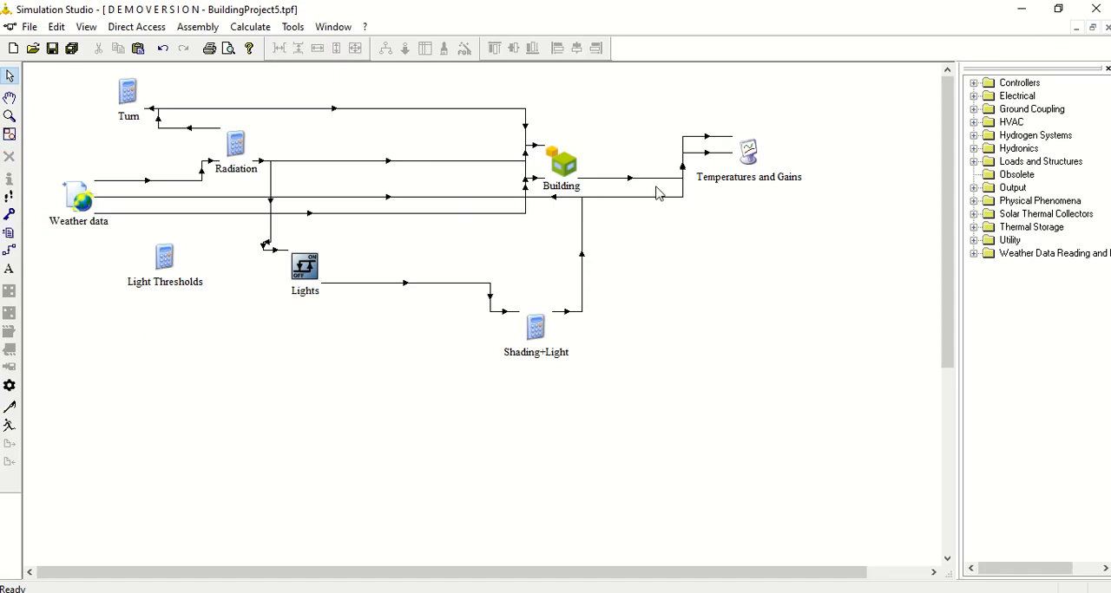
- Set the Temperatures and Gains plotter's right axis minimum to -30 and right axis maximum to 80
double_click(749, 150)
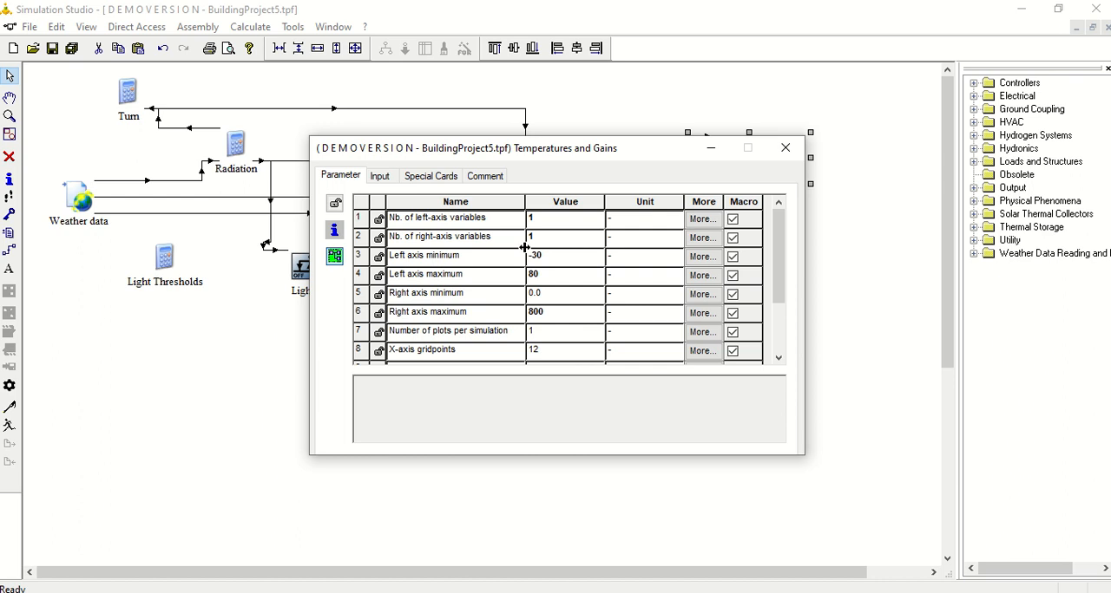
left_click(503, 264)
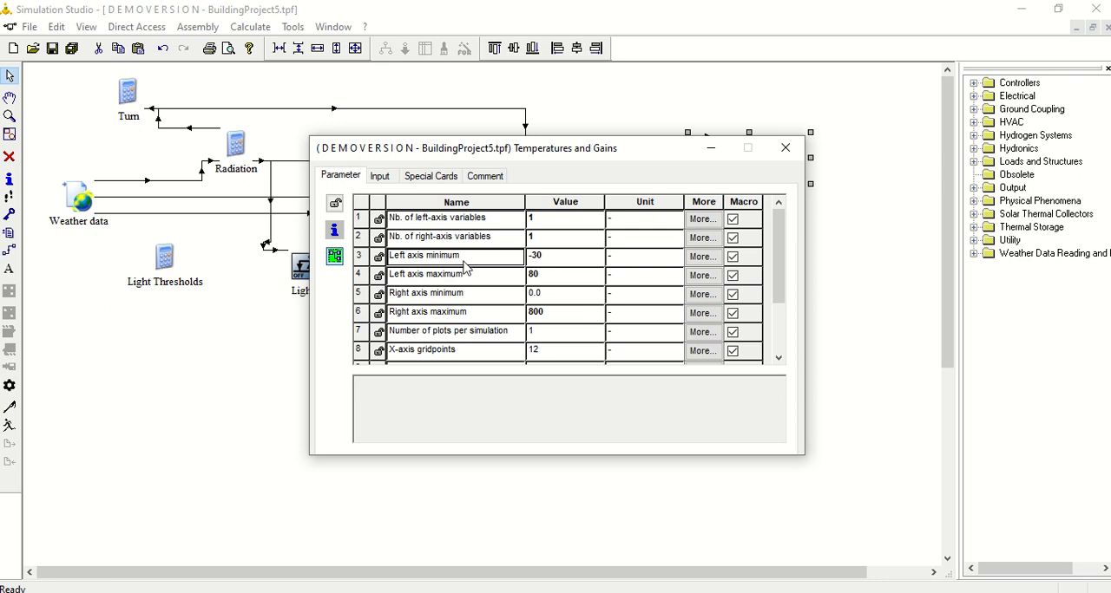
left_click(538, 297)
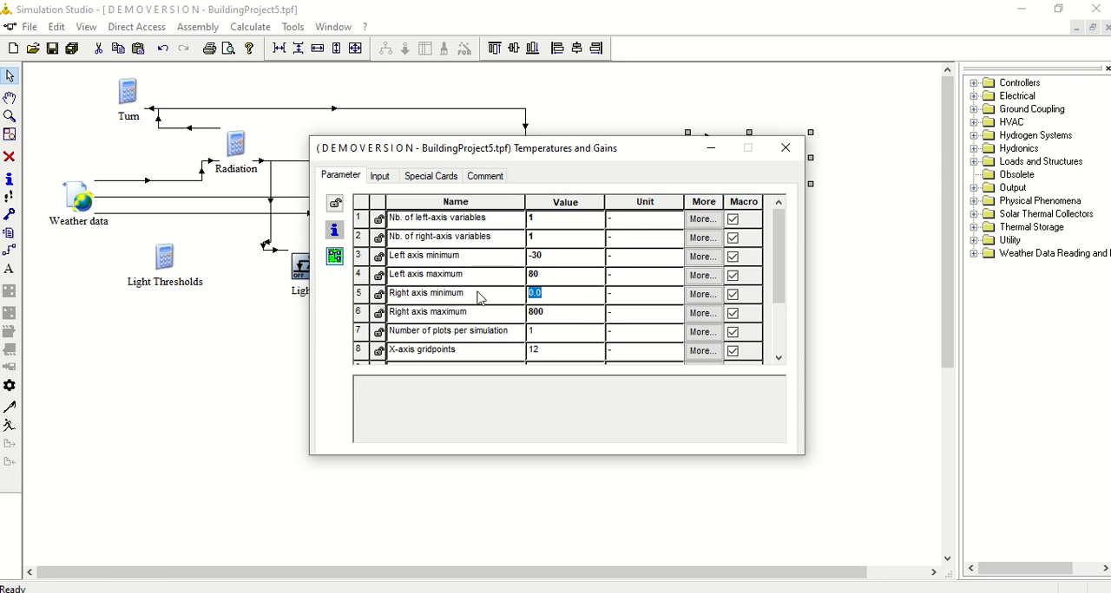
type("-30")
left_click(558, 318)
left_click(544, 314)
left_click(785, 148)
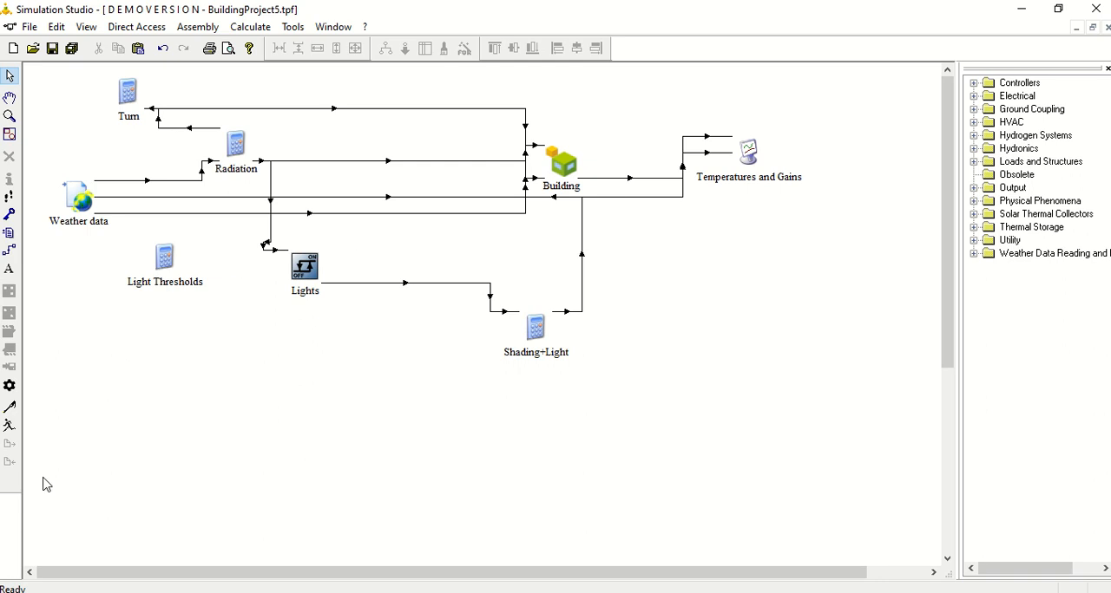
- Set the simulation stop date to December 31 in the project settings
left_click(10, 387)
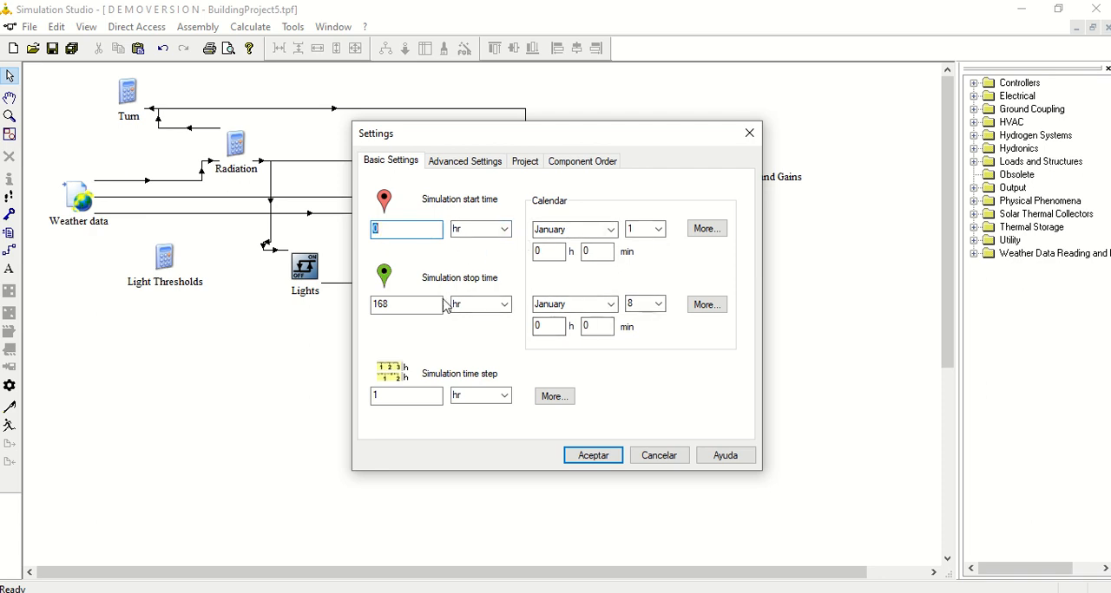
left_click(611, 304)
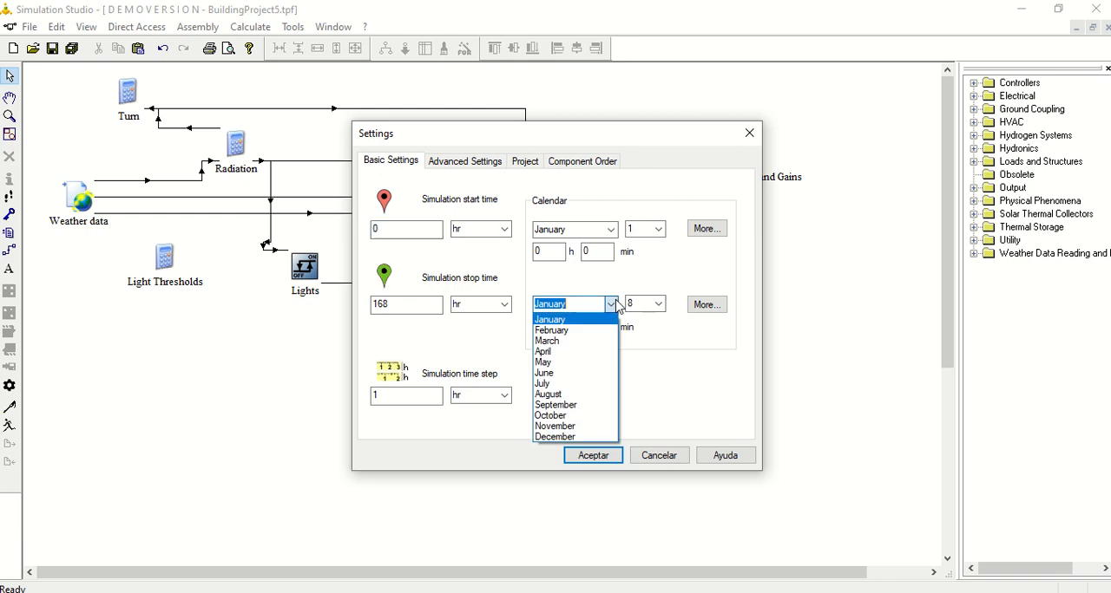
left_click(568, 447)
left_click(658, 304)
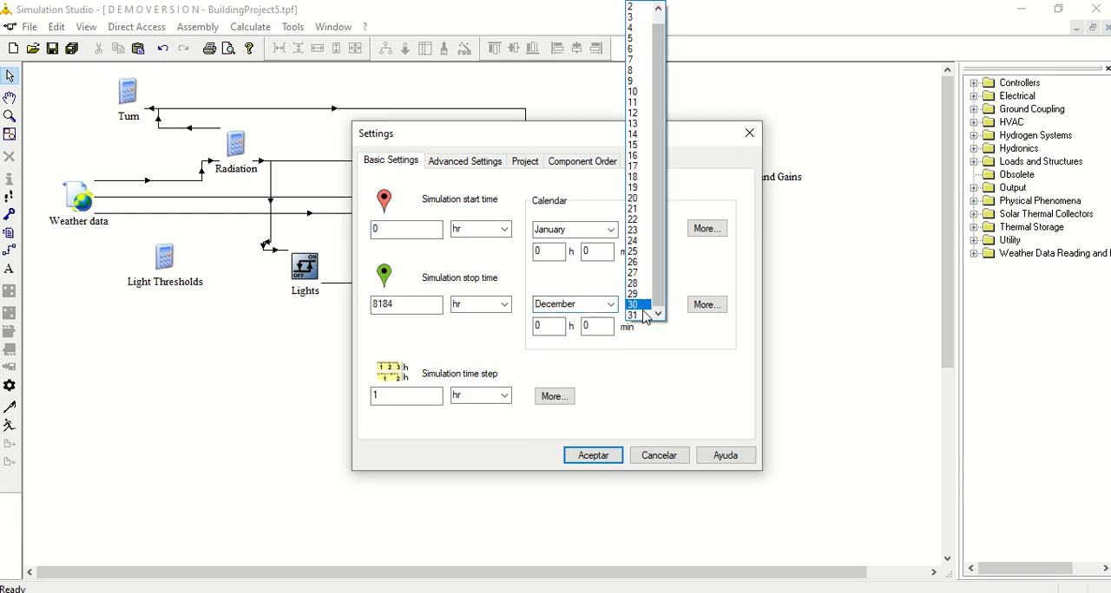
left_click(642, 302)
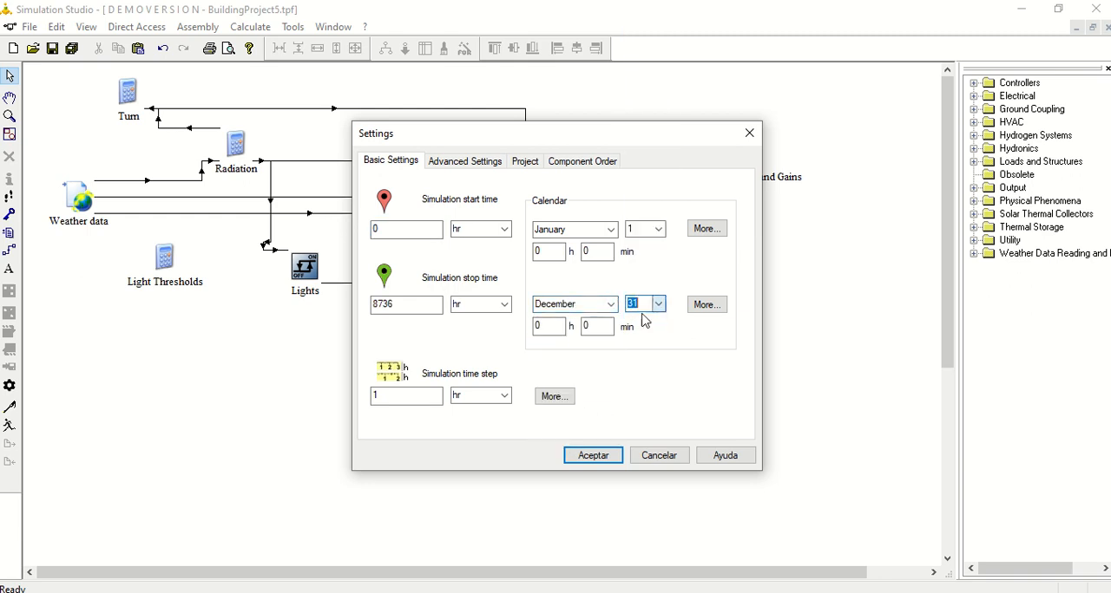
left_click(572, 452)
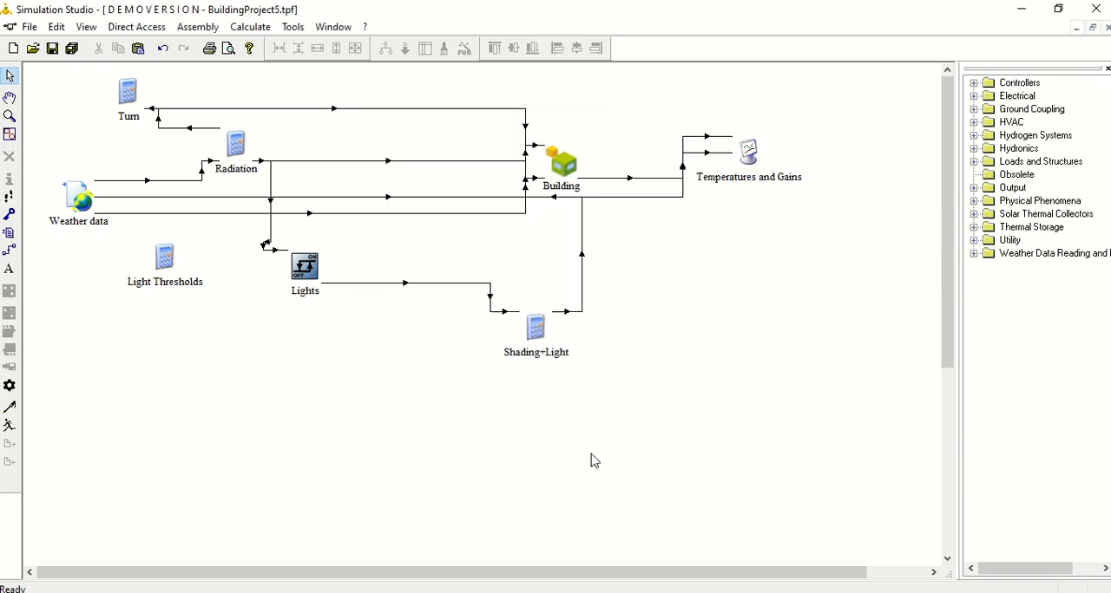
- Run the simulation, keep the online plotter open to review the Zone_A1 and Dry temperature curves, and close it
left_click(10, 425)
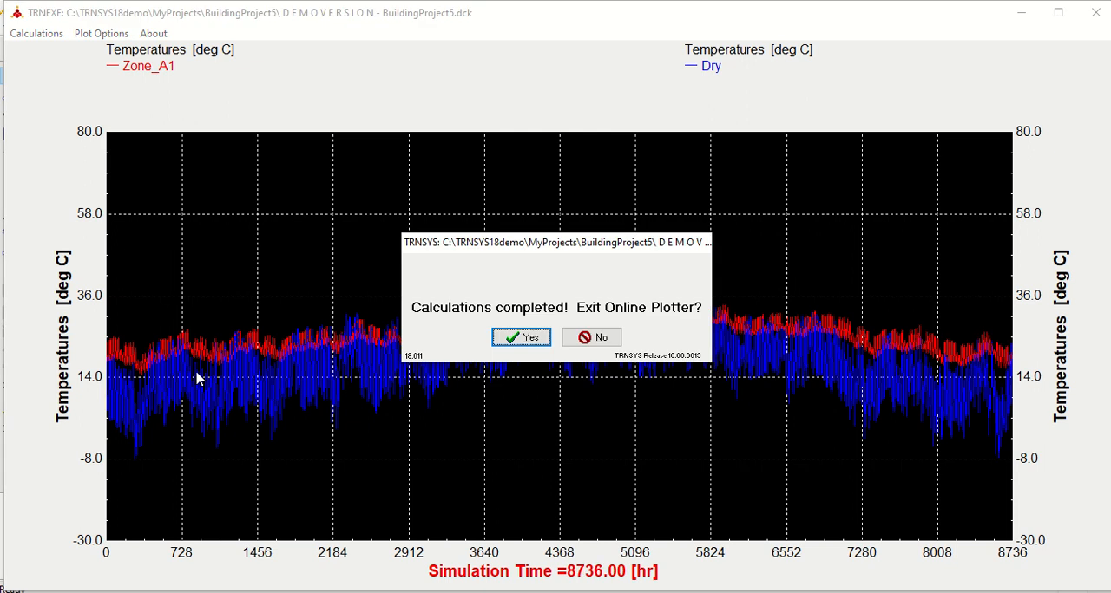
left_click(590, 338)
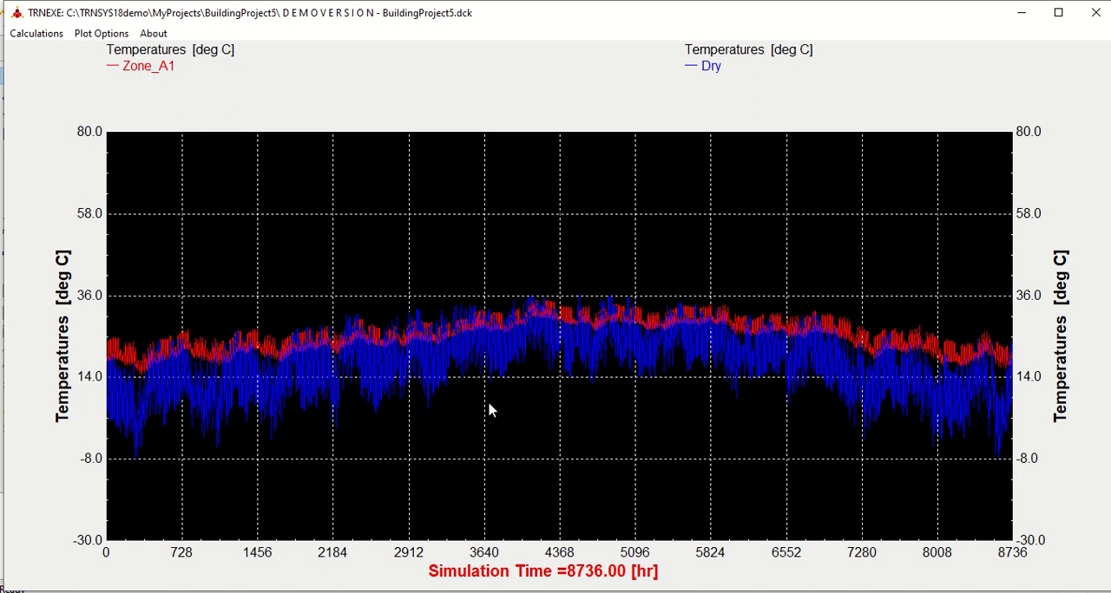
left_click(1096, 13)
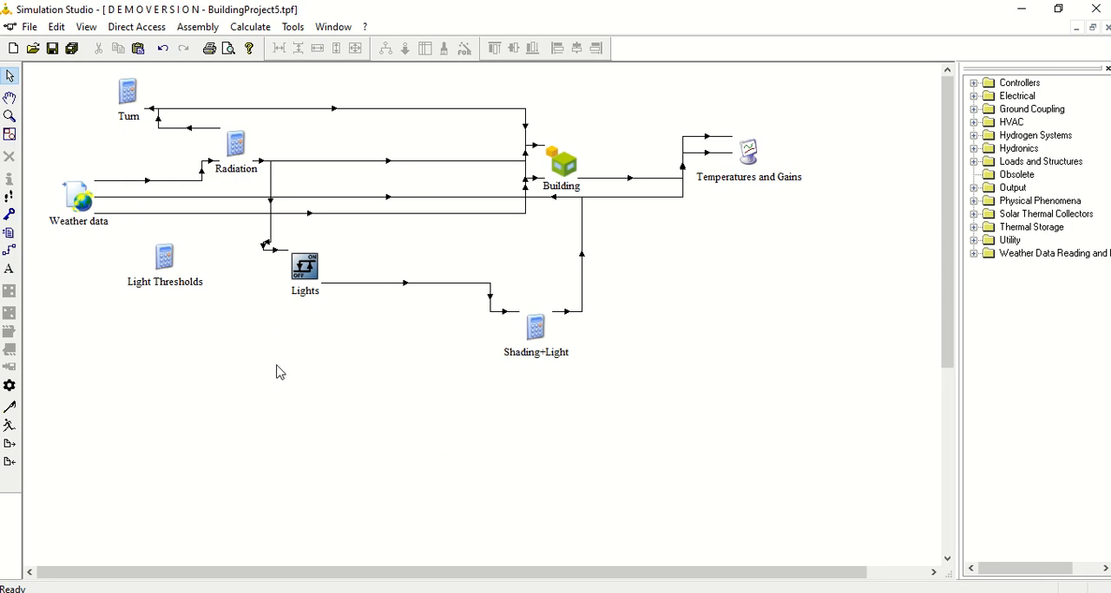
mouse_move(408, 5)
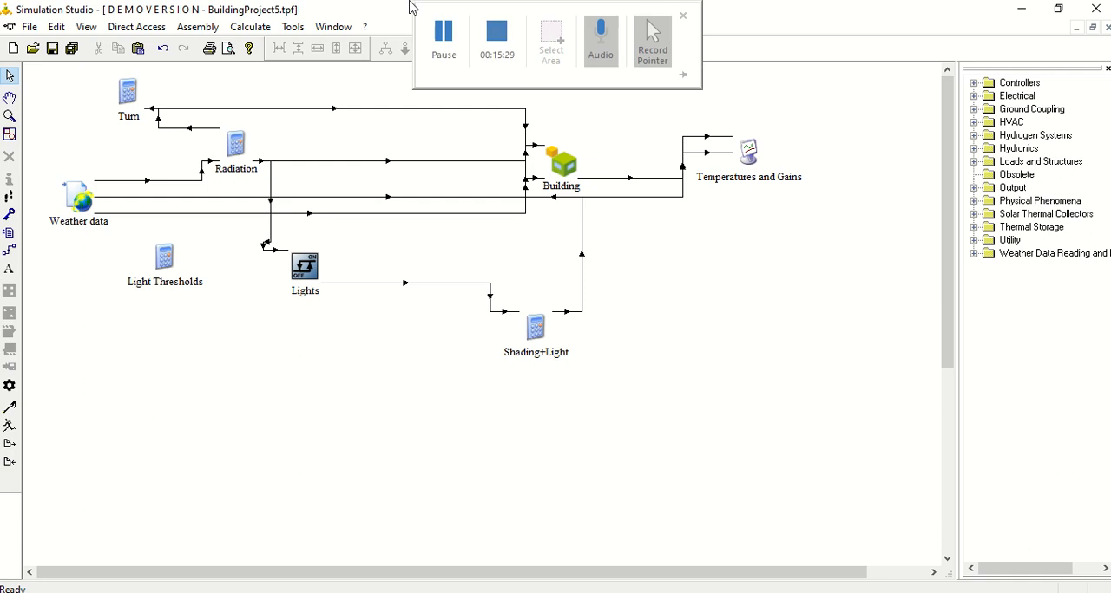